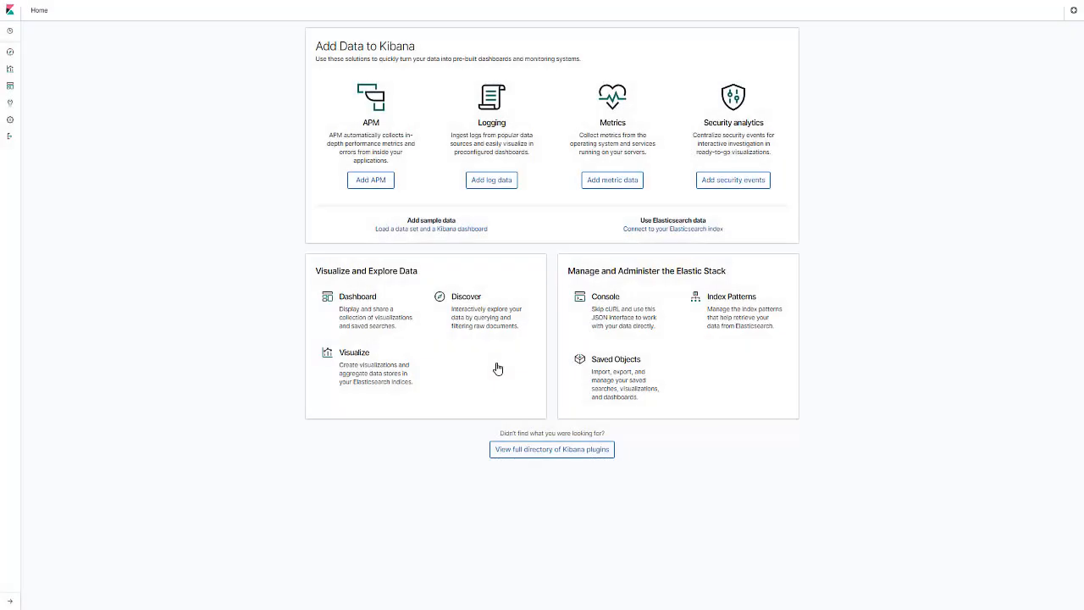
Start a new index pattern in Kibana management and define it as hc_hr_job_data*
left_click(10, 123)
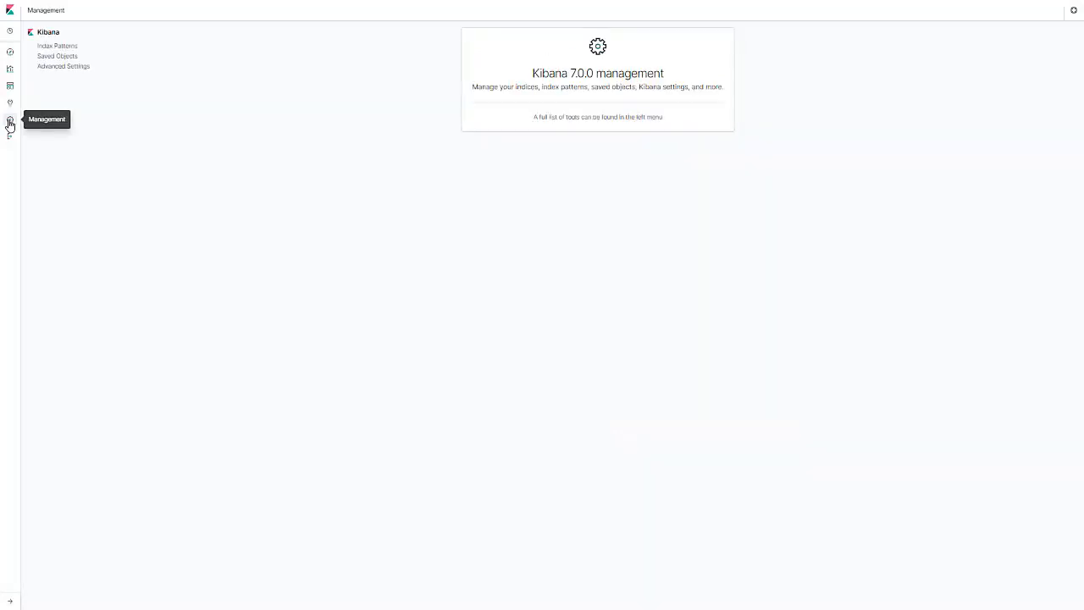
left_click(56, 47)
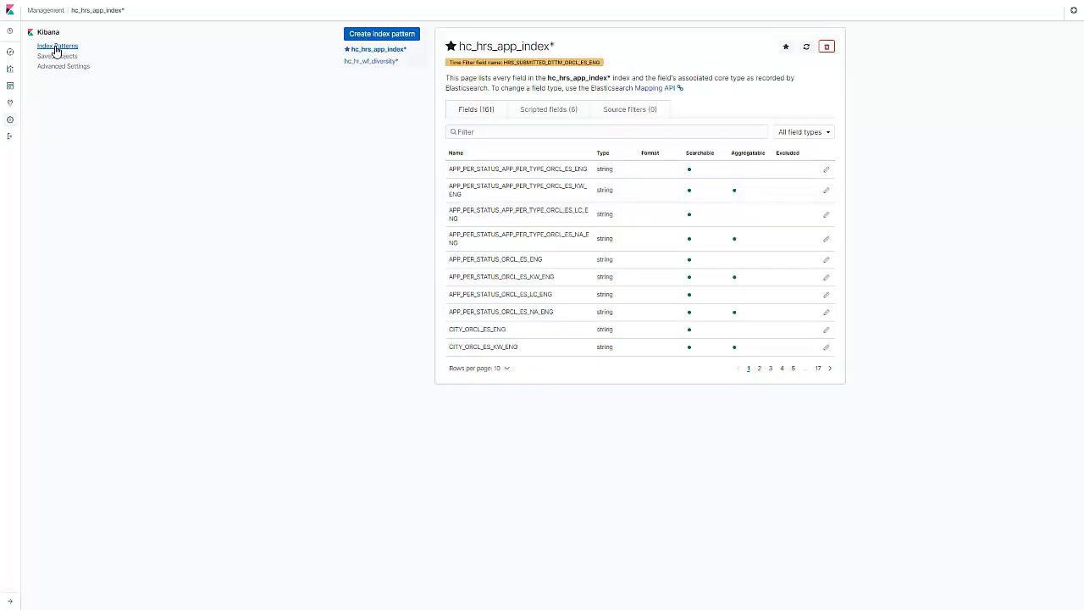
left_click(348, 37)
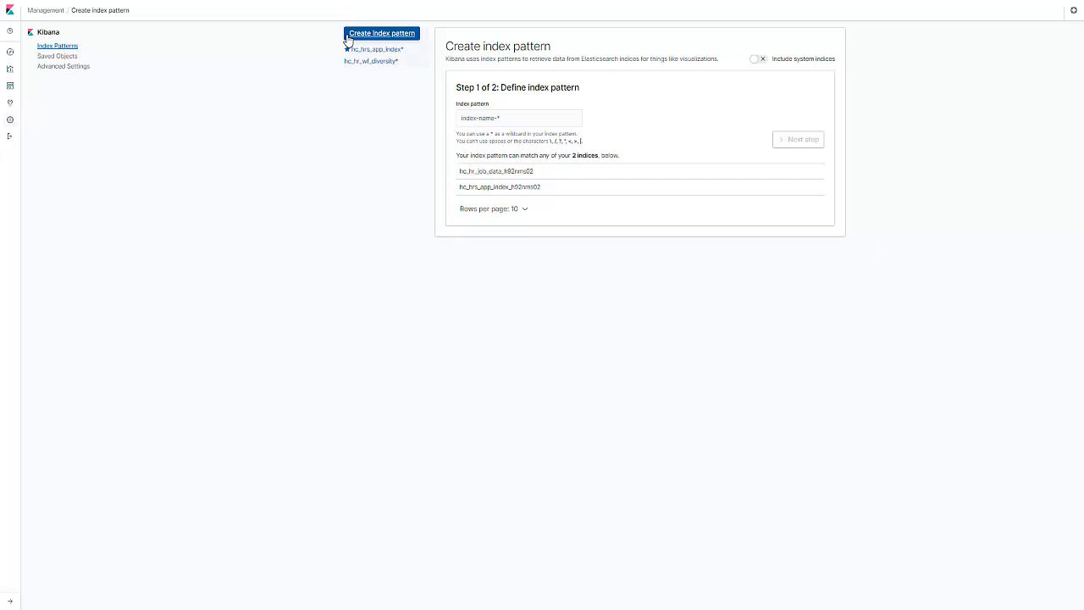
left_click(475, 118)
type("hc_h*")
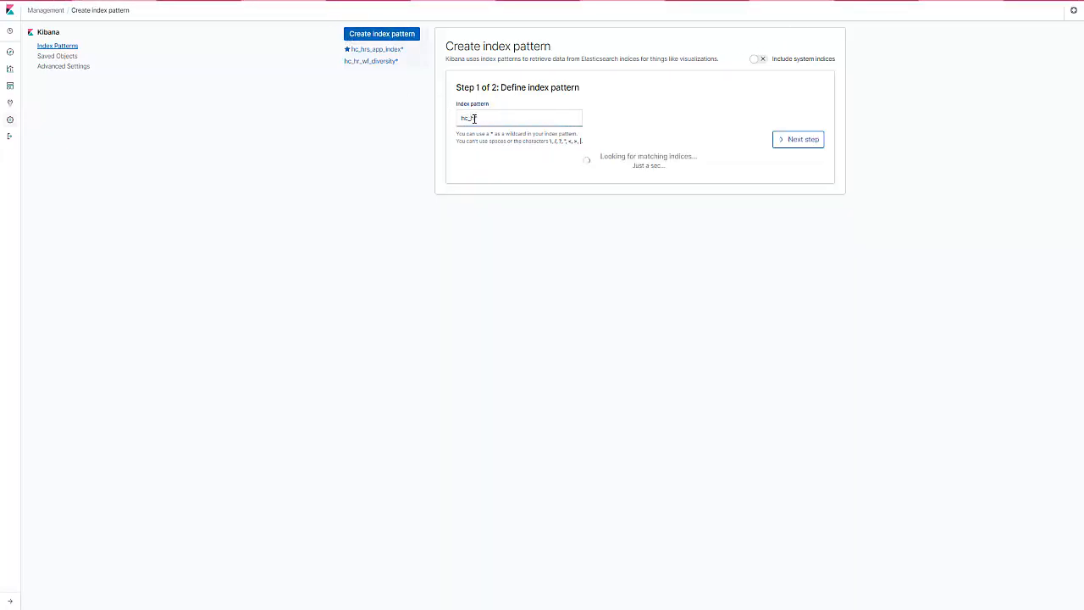
type("_job_sata")
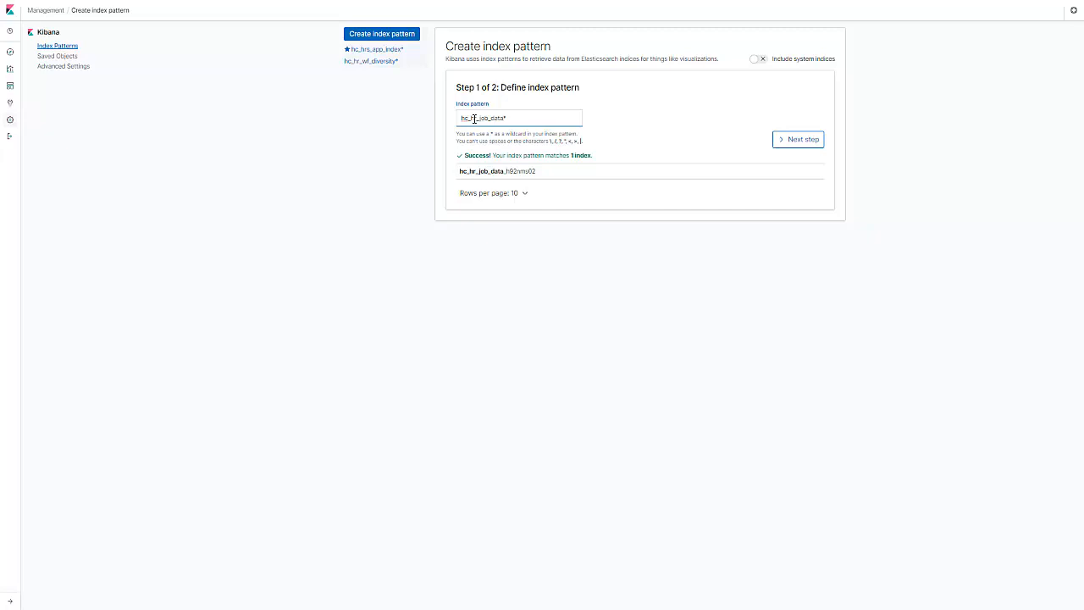
left_click(779, 141)
Set ORCL_ES_LAST_MODIFIED_DATE as the time filter field and create the index pattern
left_click(617, 138)
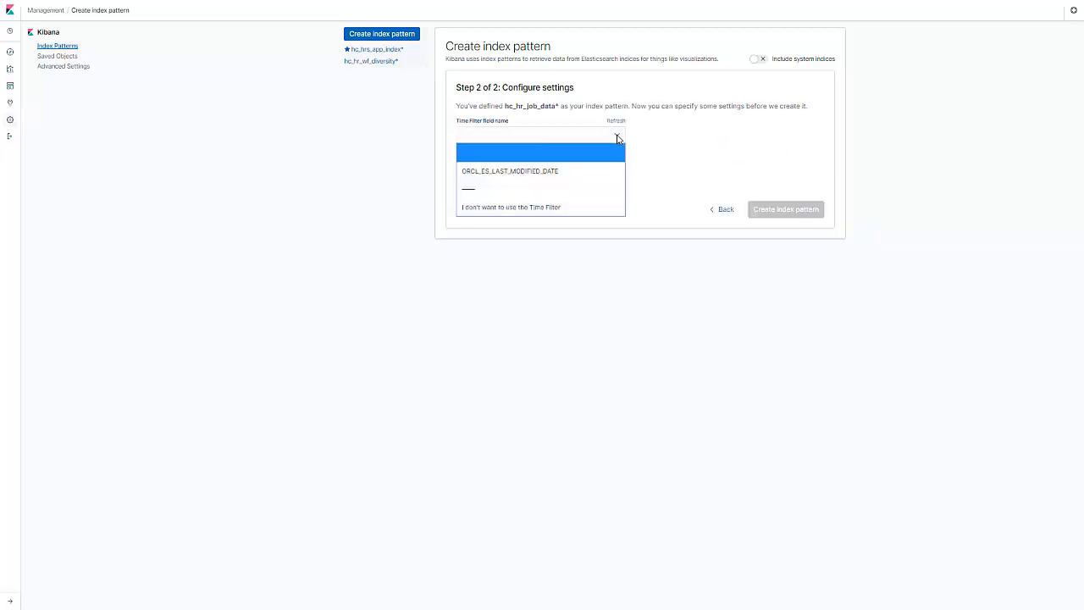
left_click(576, 171)
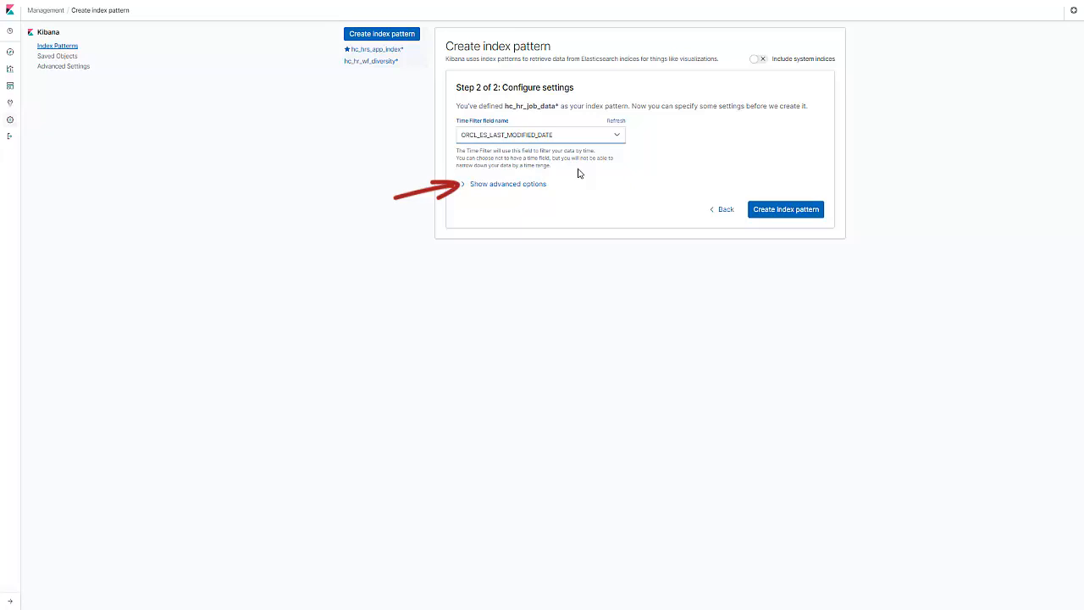
left_click(753, 210)
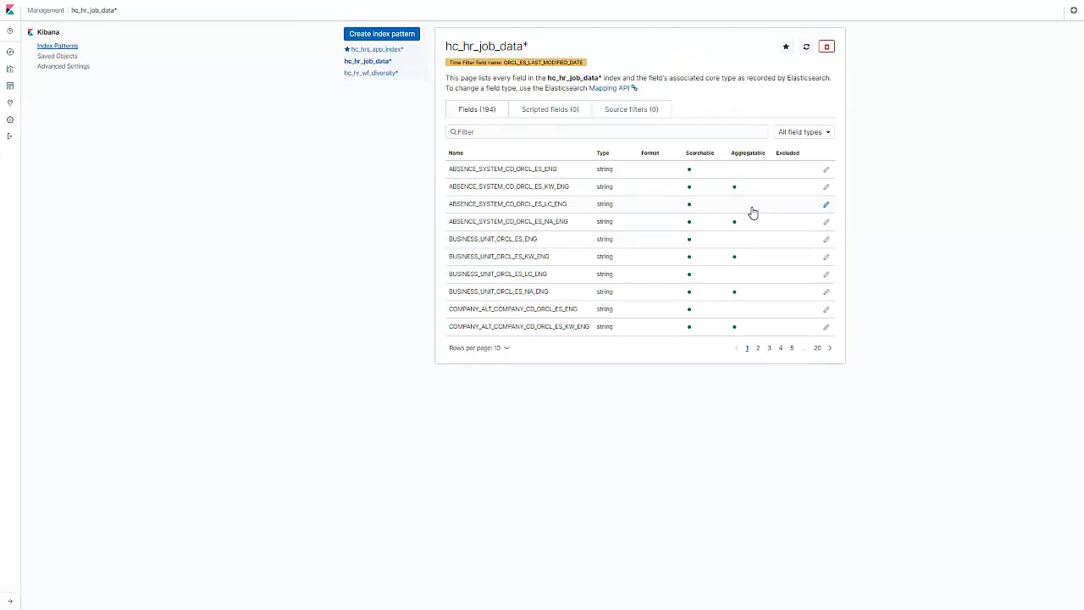
Show the hc_hr_job_data* documents in Discover with the time range set to the last 10 years
left_click(11, 54)
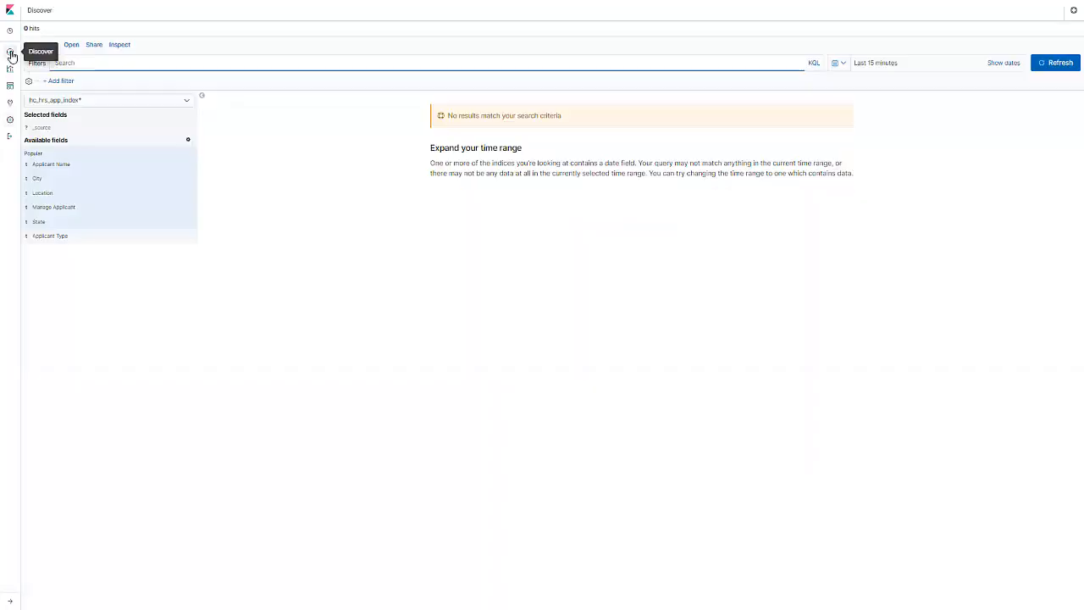
left_click(186, 103)
left_click(62, 116)
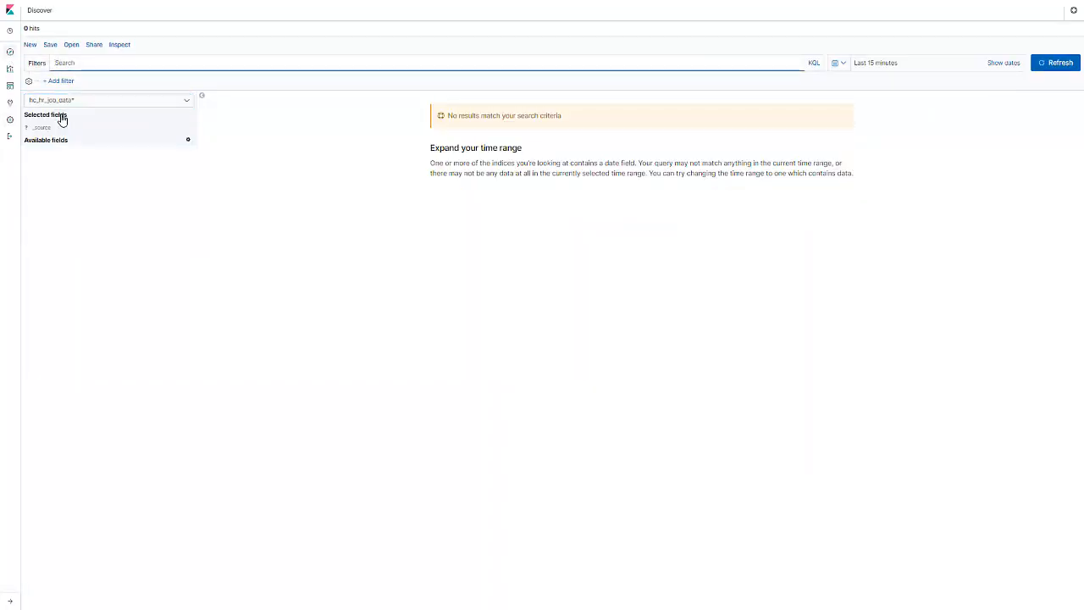
left_click(841, 68)
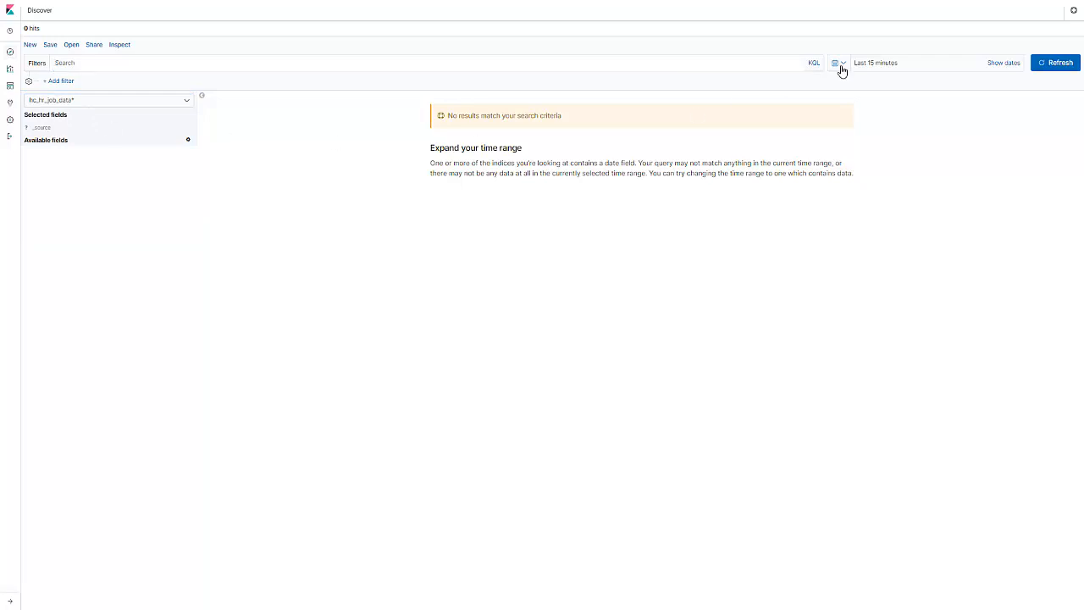
left_click(851, 203)
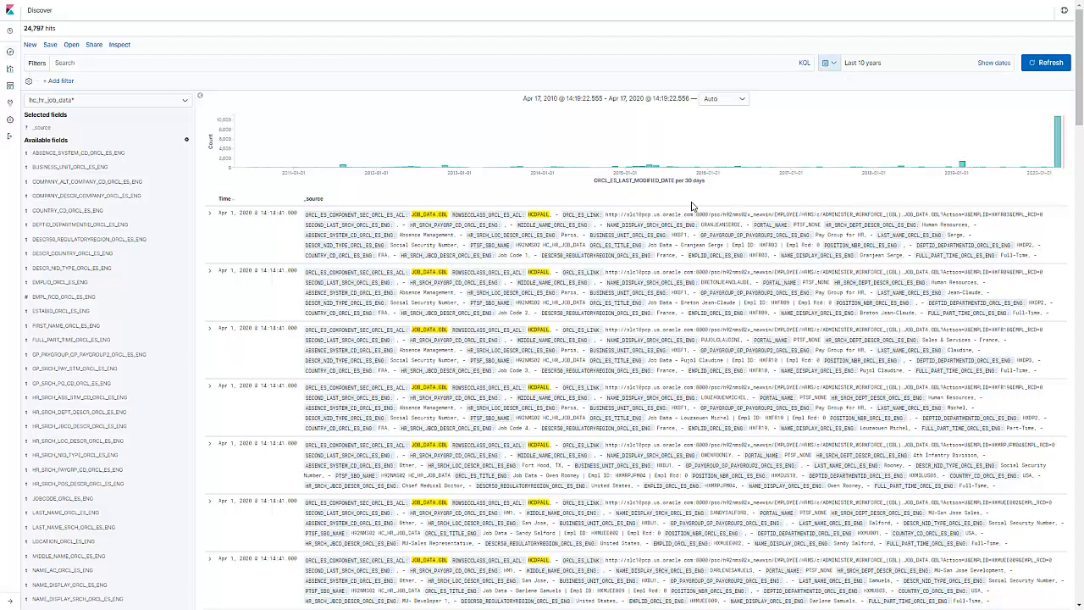
Create a new pie visualization based on the hc_hr_job_data* index pattern and widen its settings pane
left_click(10, 69)
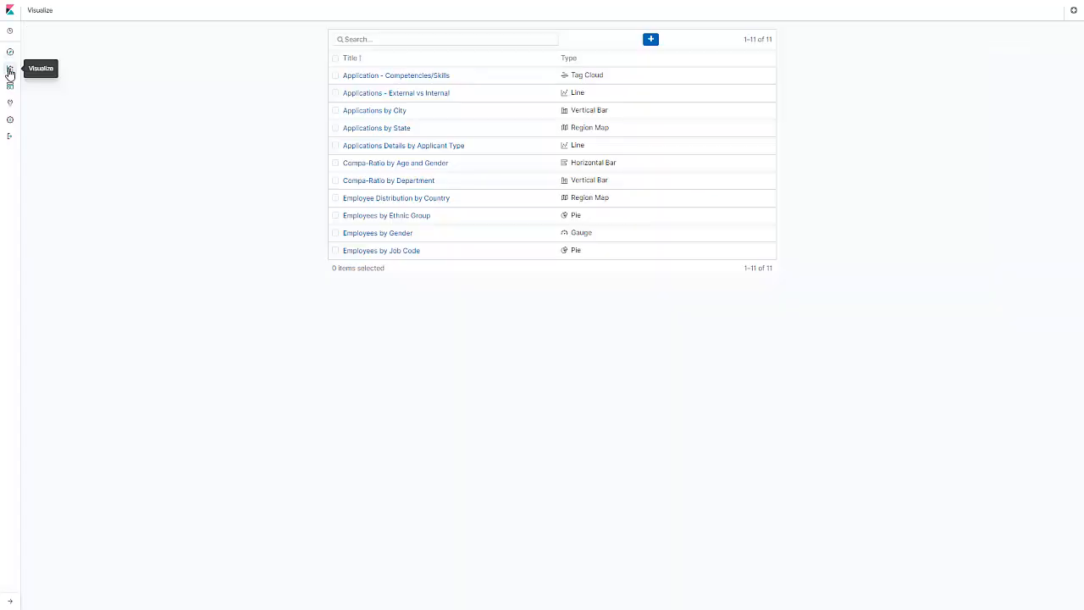
left_click(650, 39)
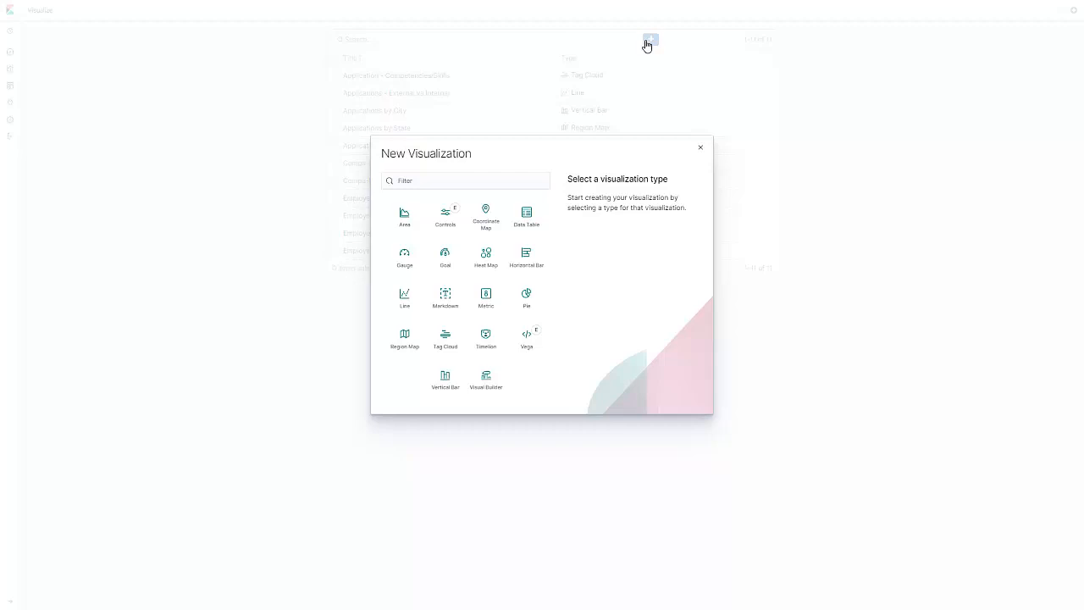
left_click(530, 296)
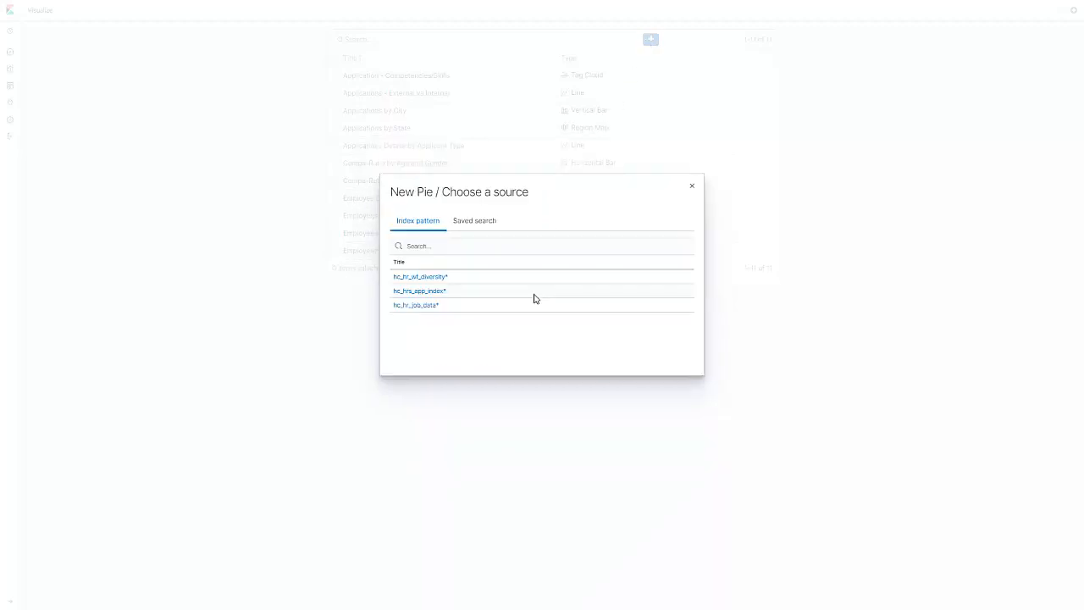
left_click(438, 309)
left_click_drag(165, 227, 238, 238)
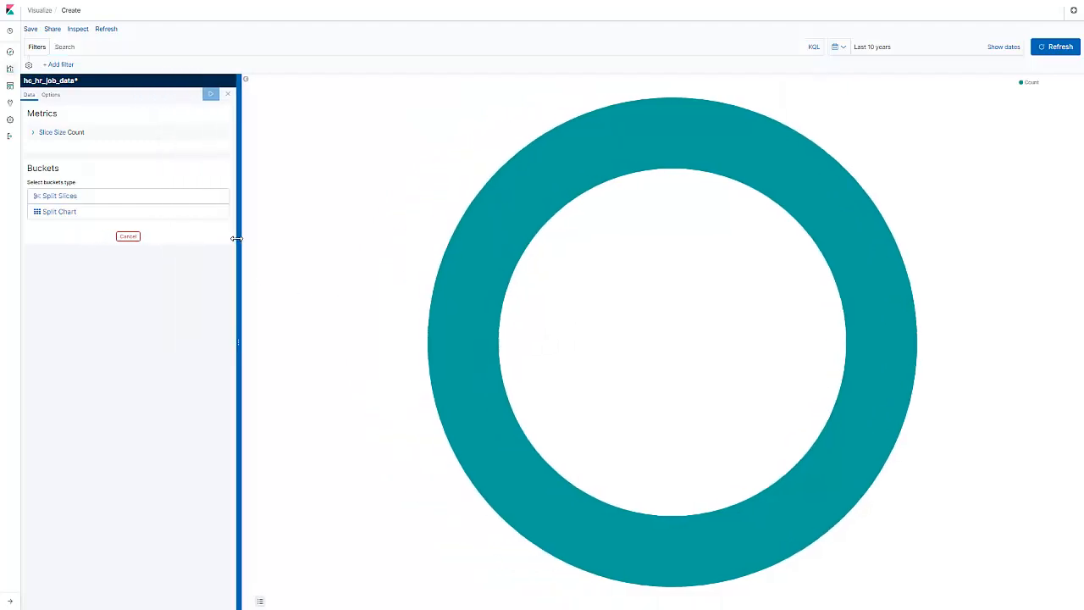
Split the pie slices by a Terms aggregation on DESCR_COUNTRY_ORCL_ES_NA_ENG with the custom label Country
left_click(72, 196)
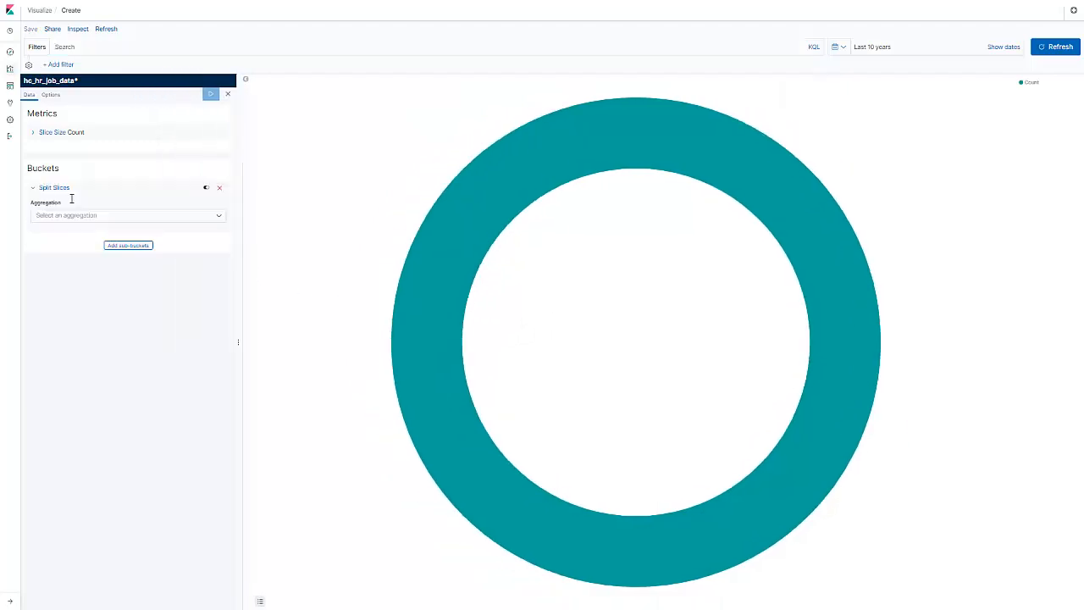
left_click(214, 222)
left_click(96, 310)
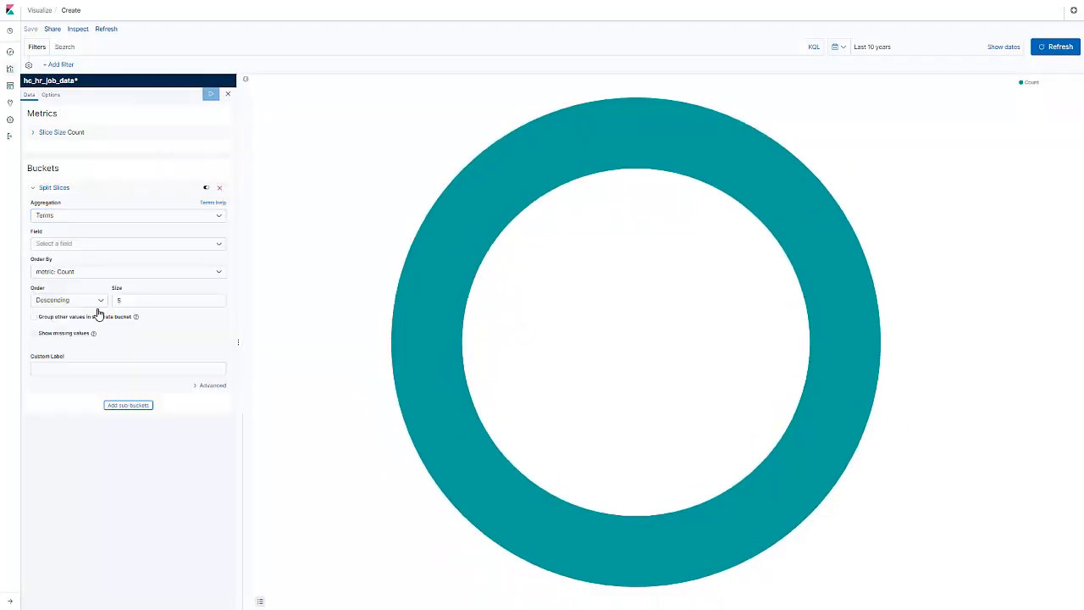
left_click(72, 244)
type("DES")
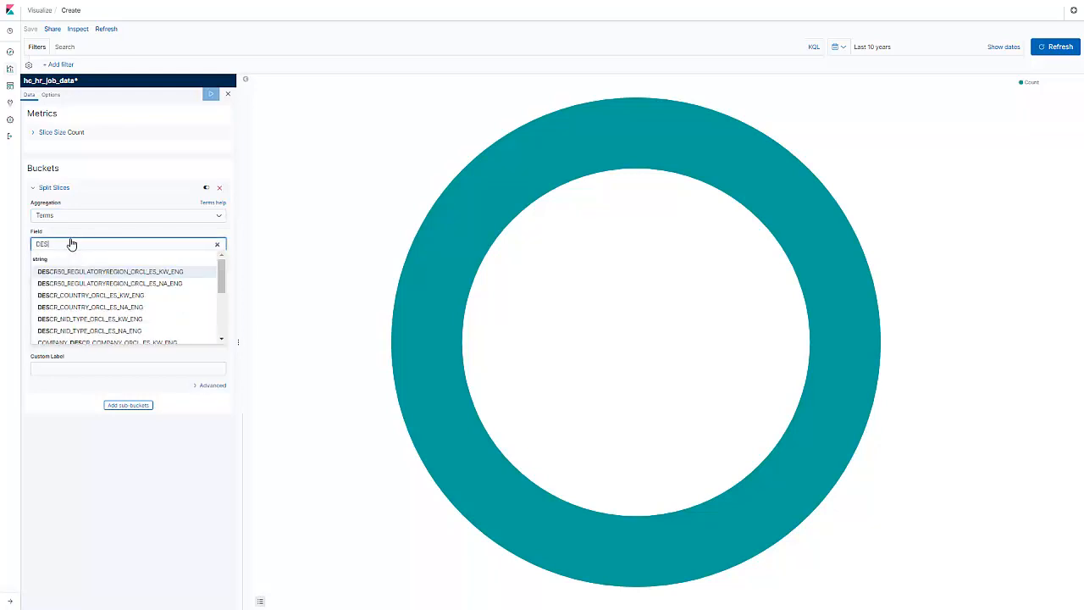
type("CR_COU")
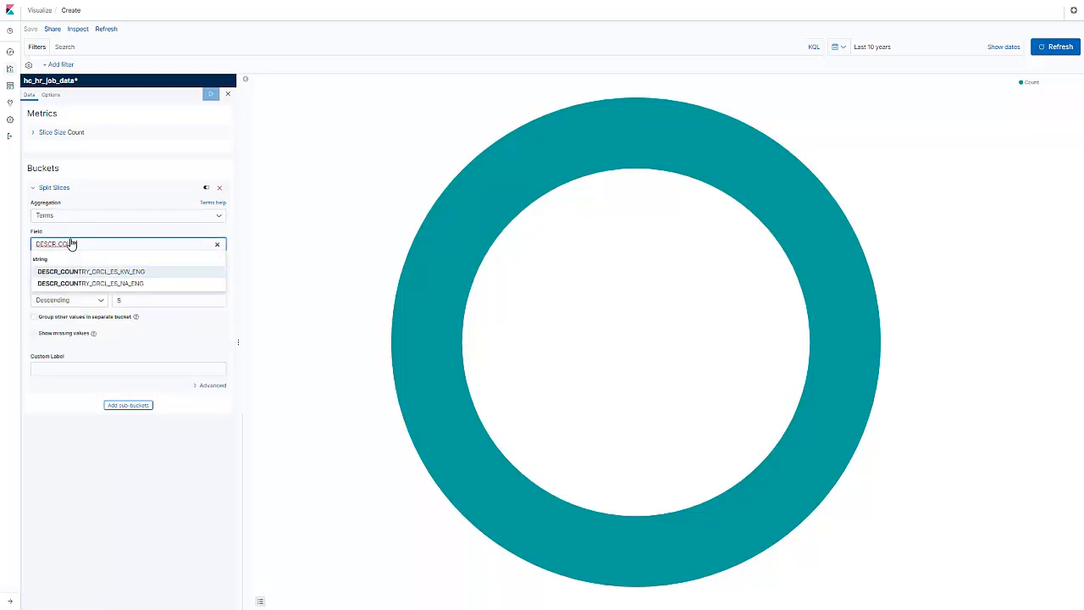
type("NTRY")
left_click(127, 283)
left_click(64, 369)
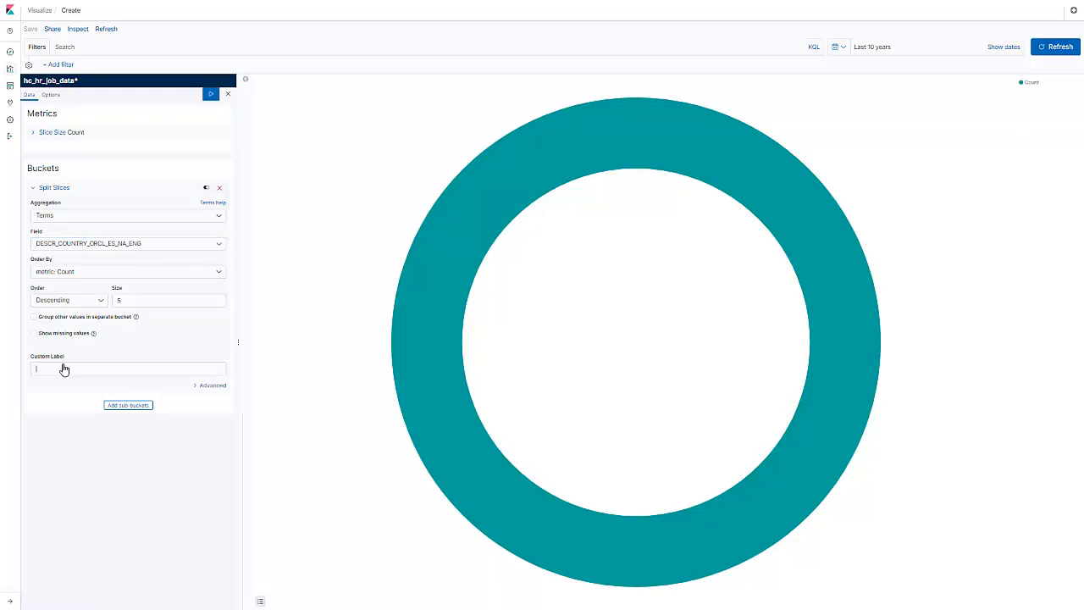
type("Country")
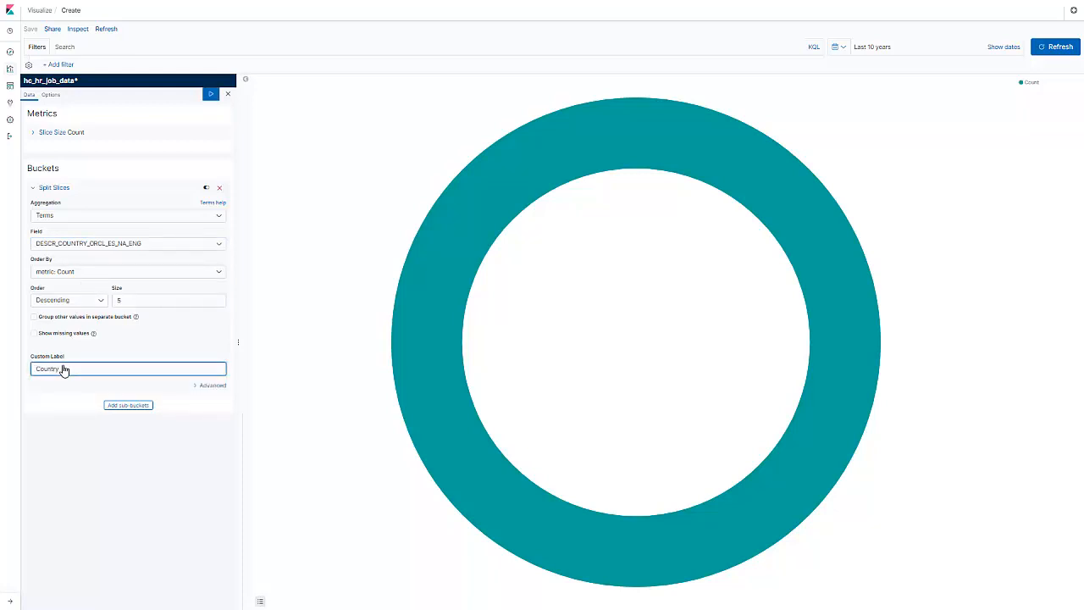
Add a split-slices sub-bucket using Terms on HR_SRCH_LOC_DESCR_ORCL_ES_NA_ENG, labelled Location, and apply the changes to the chart
left_click(110, 406)
left_click(110, 414)
left_click(216, 434)
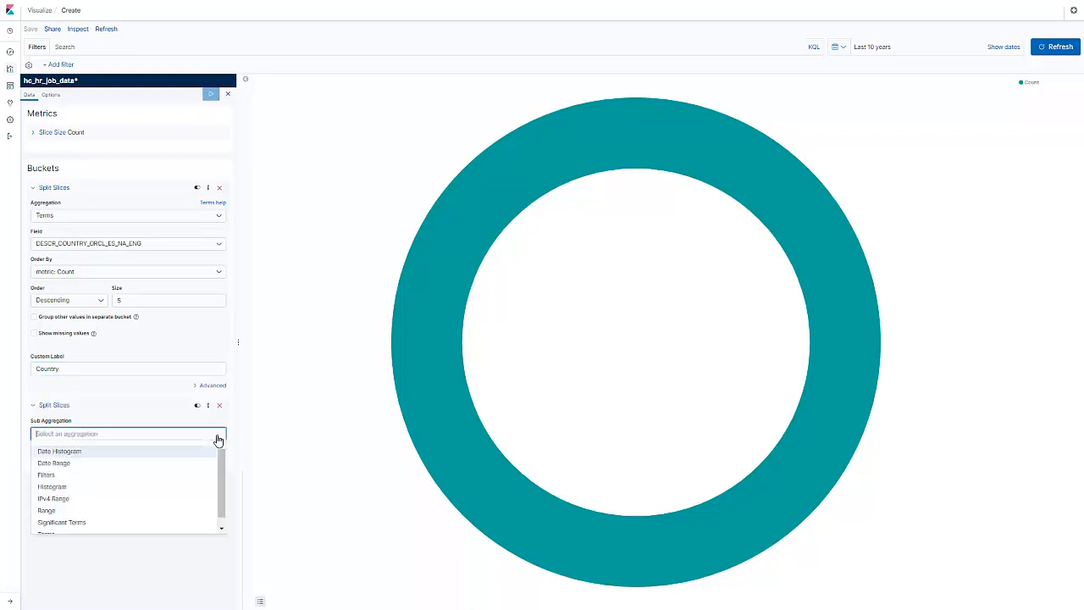
left_click(101, 523)
left_click(74, 462)
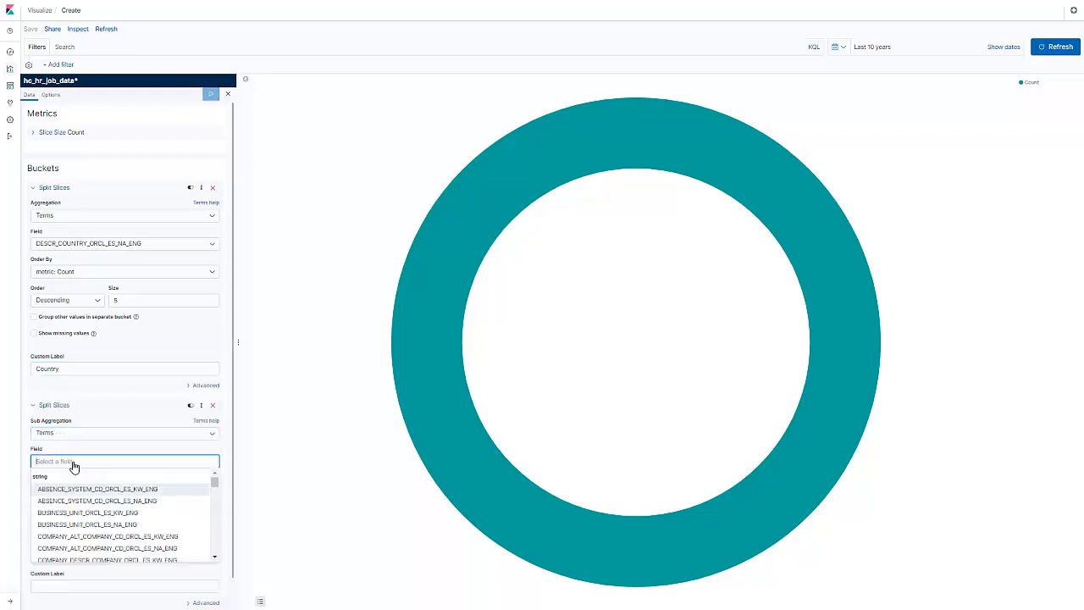
type("HR_SRCH_")
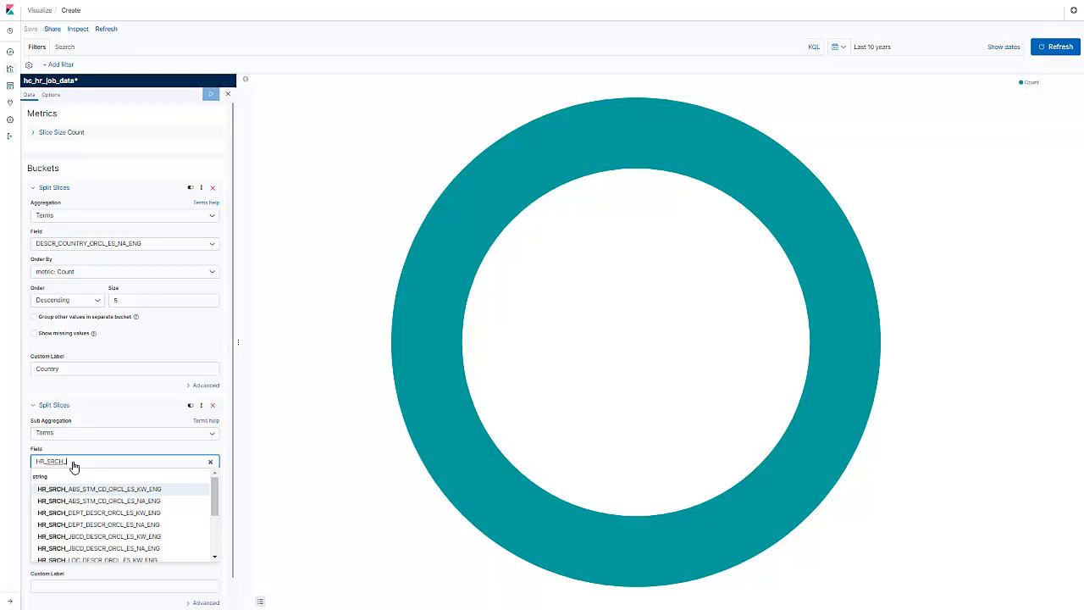
type("LOC")
left_click(76, 501)
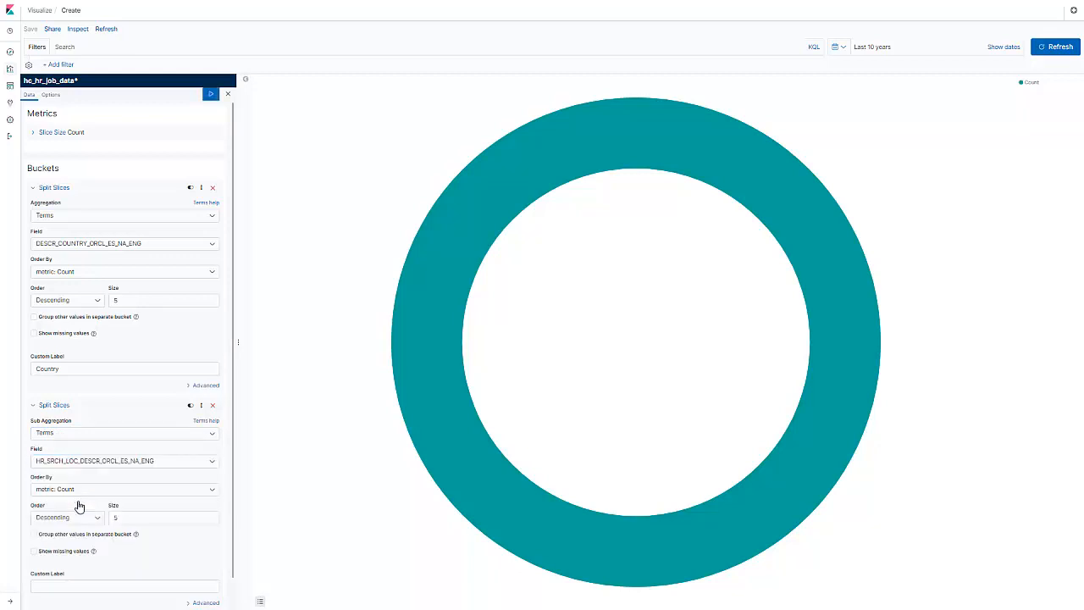
left_click(76, 586)
type("Location")
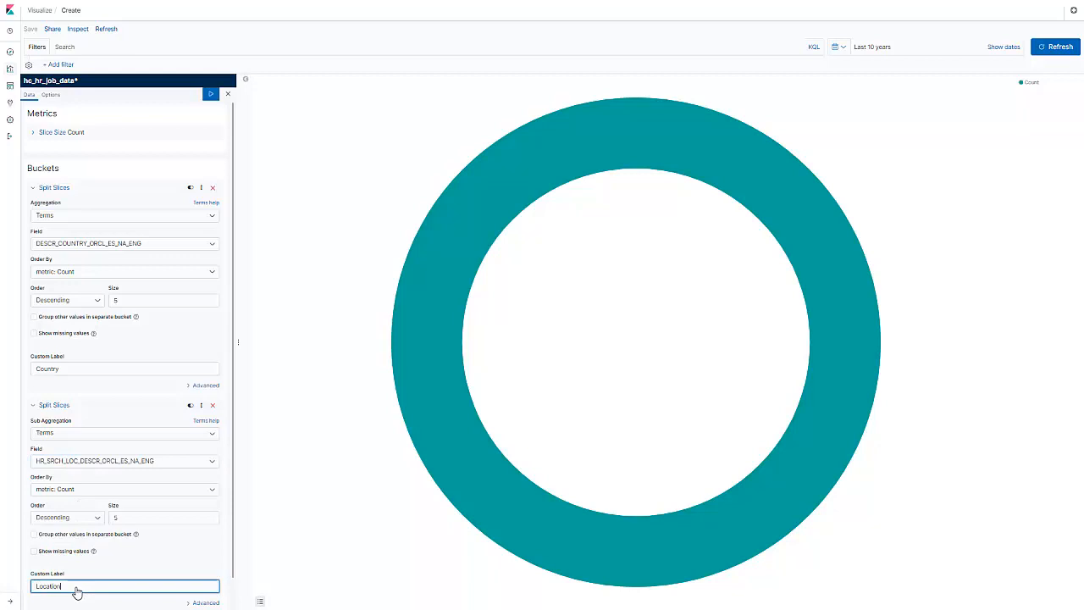
left_click(211, 94)
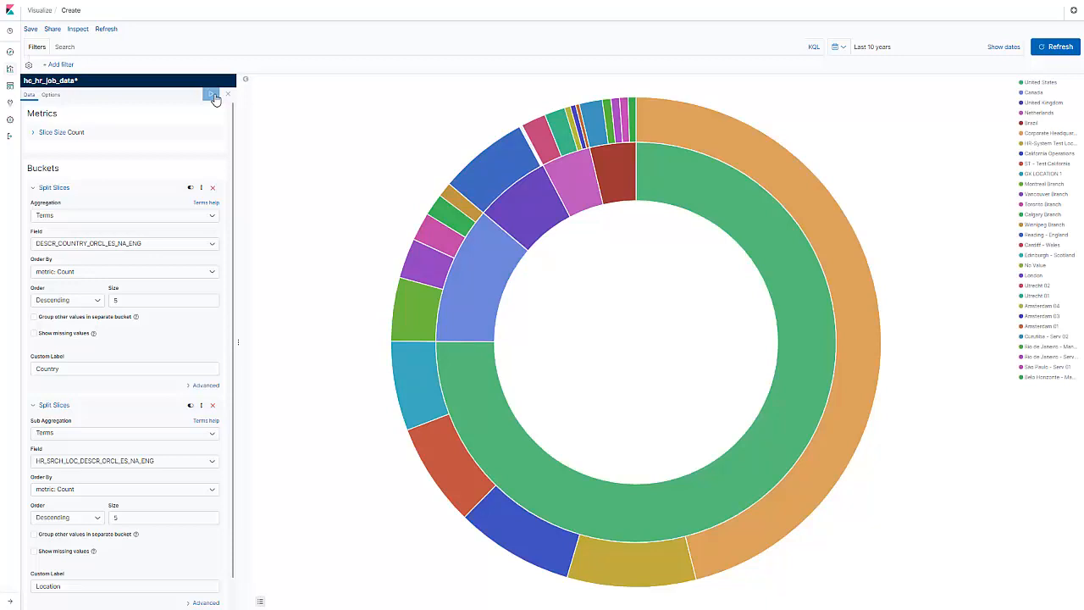
Save the pie visualization under the title "Jobs by location"
left_click(29, 29)
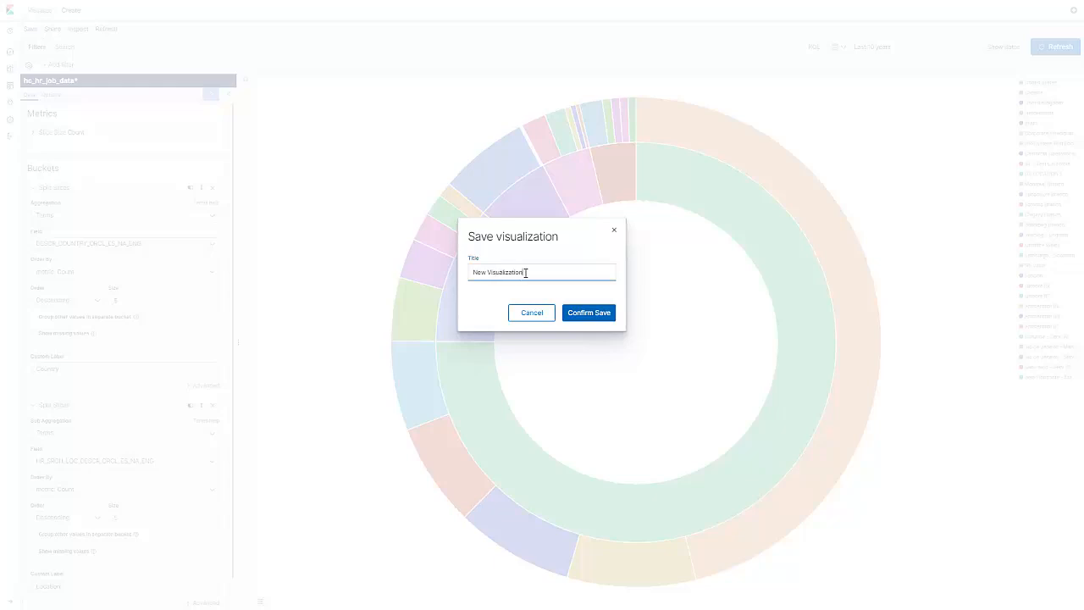
left_click_drag(527, 273, 474, 272)
key("BackSpace")
type("Jobs by location")
left_click(584, 321)
Create a new dashboard and add the "Jobs by location" visualization to it
left_click(10, 85)
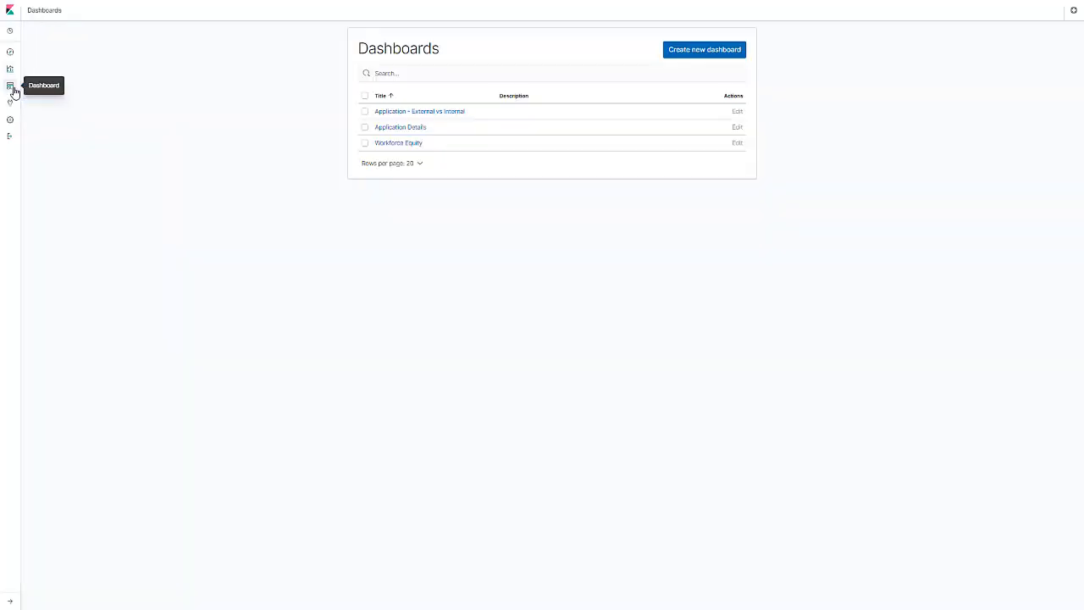
left_click(675, 59)
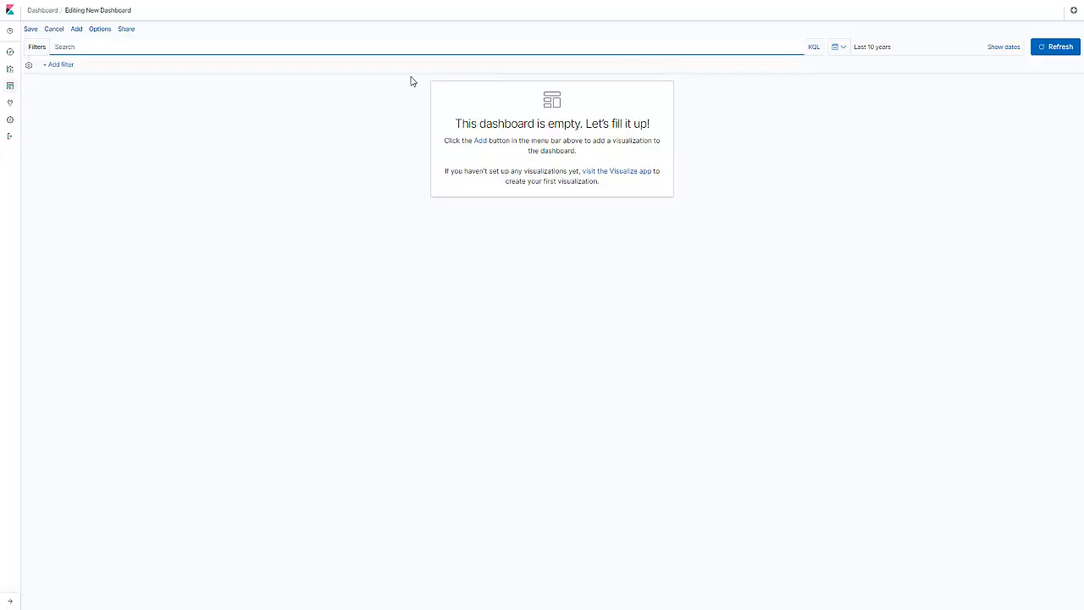
left_click(76, 29)
left_click(565, 243)
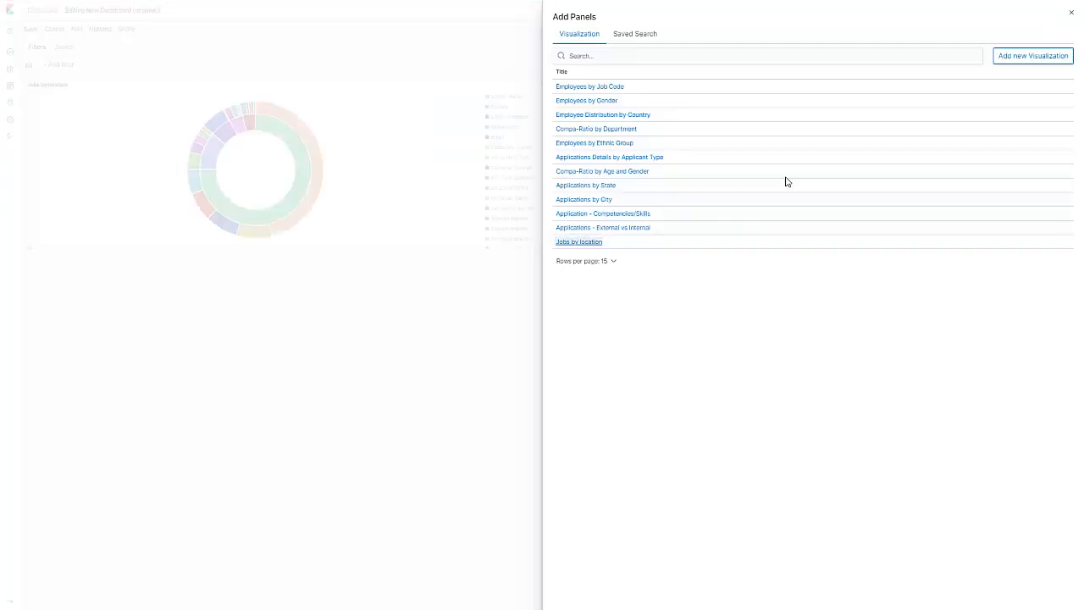
left_click(1070, 14)
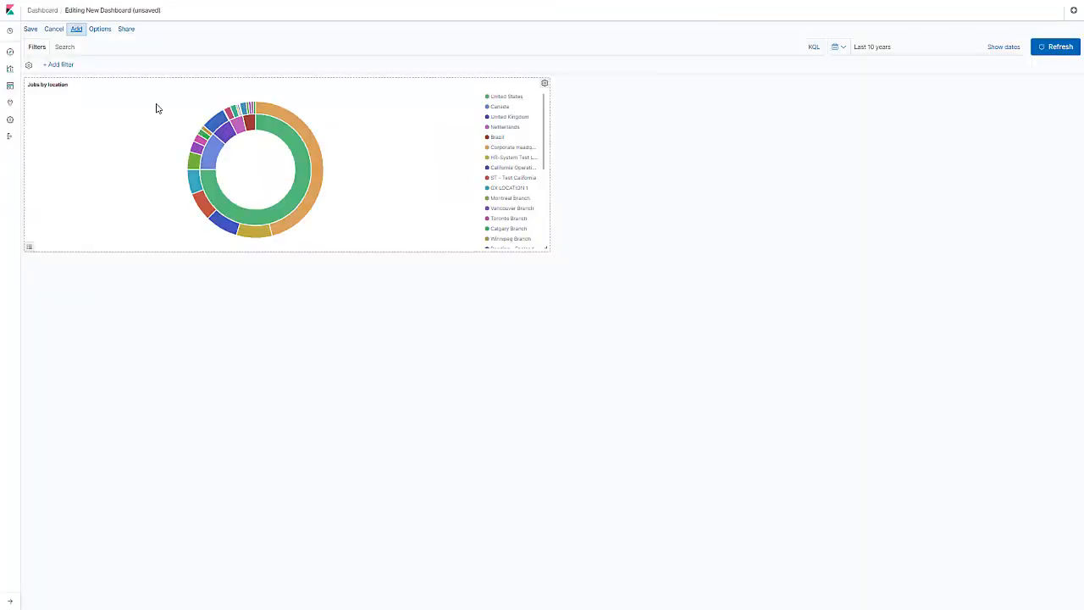
Save the dashboard under the title "Jobs by Country and Location" and return to the list of dashboards
left_click(32, 31)
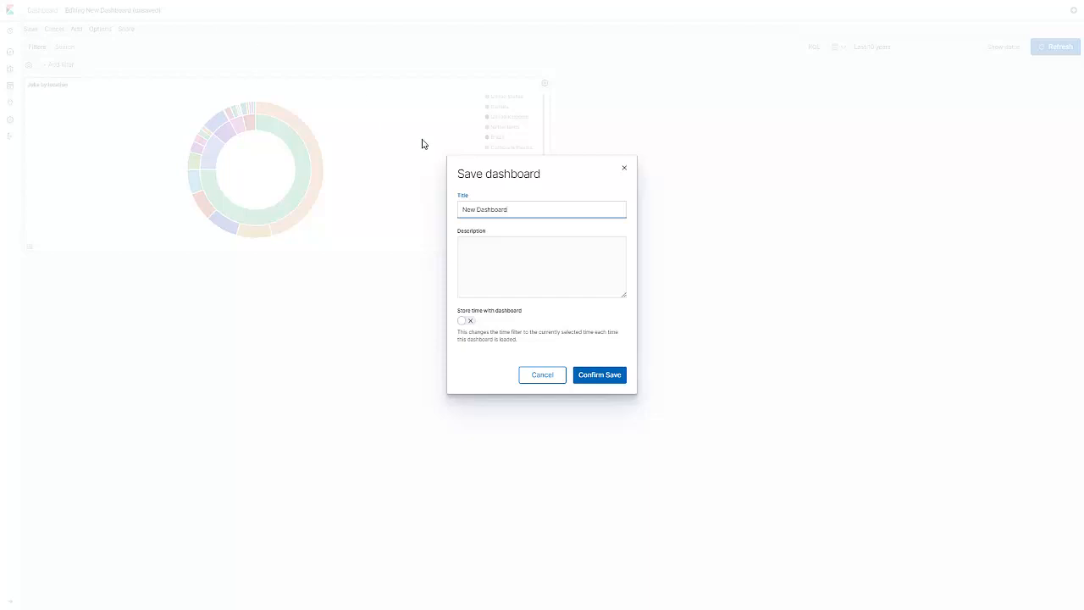
left_click_drag(517, 210, 460, 205)
type("Jobs by Country and Location")
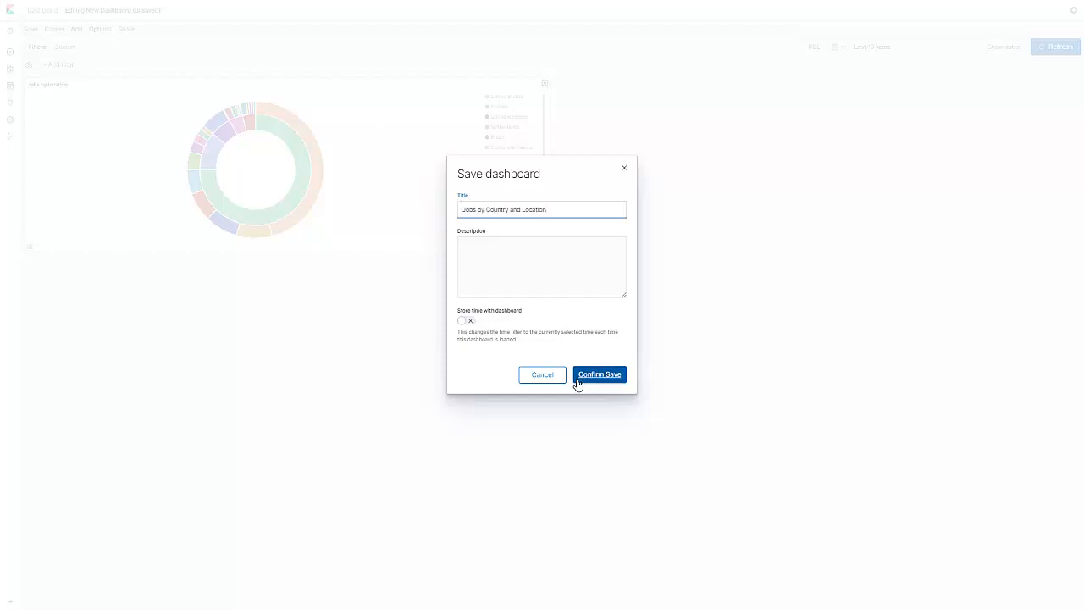
left_click(580, 380)
left_click(13, 91)
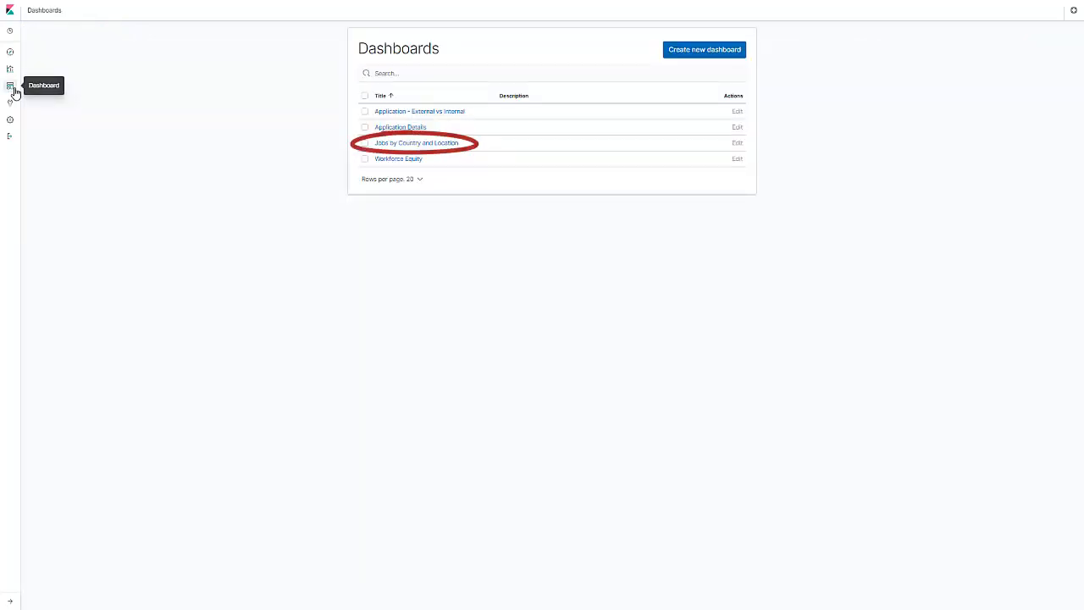
Create a new Vertical Bar visualization based on the hc_hr_job_data* index pattern and widen its settings pane
left_click(11, 74)
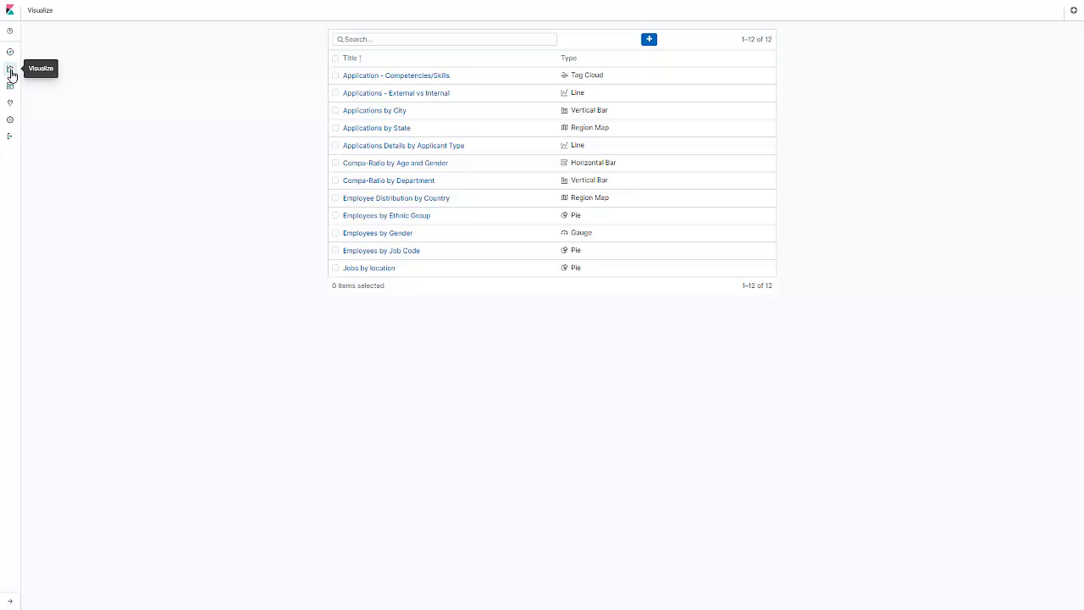
left_click(648, 40)
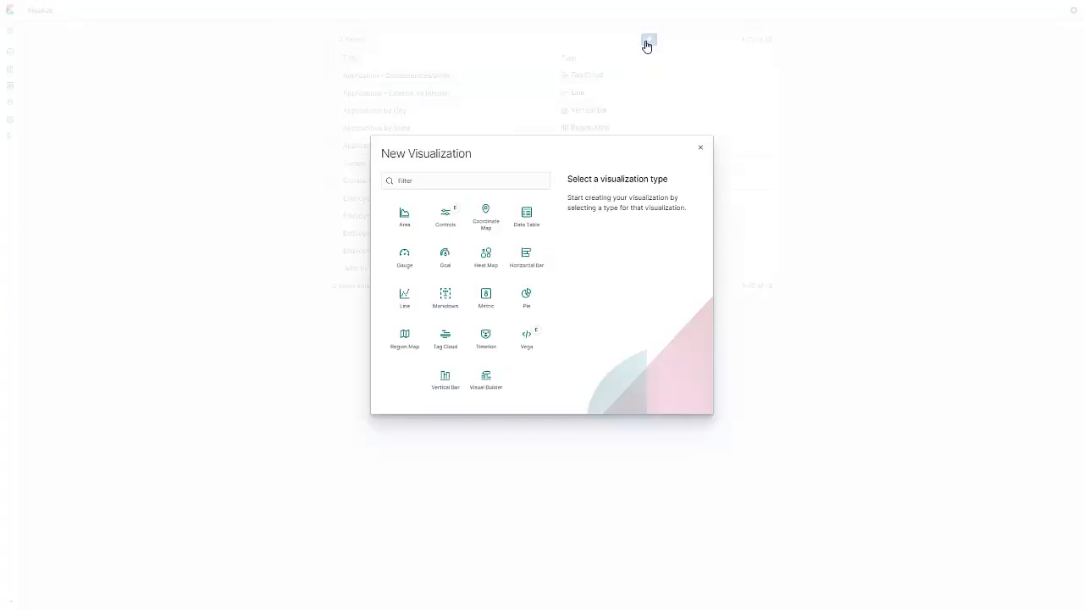
left_click(449, 377)
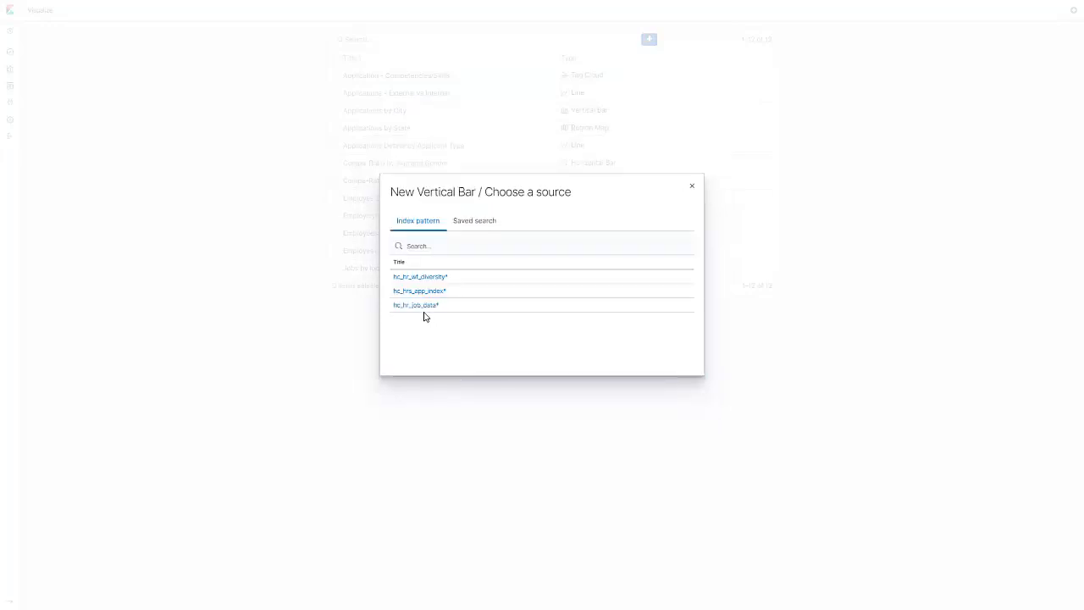
left_click(422, 307)
left_click_drag(165, 341, 213, 341)
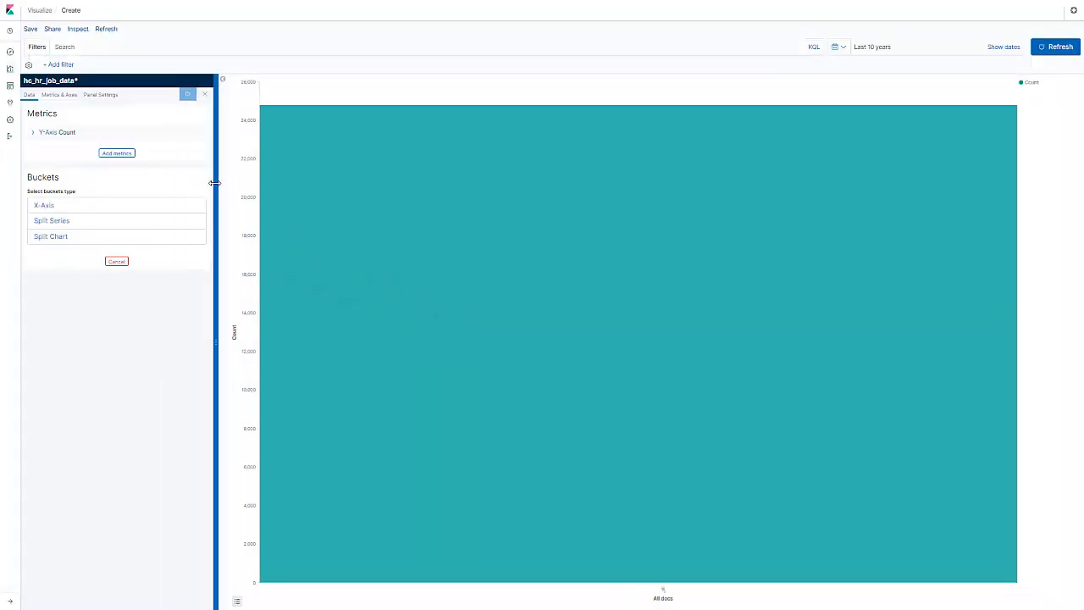
Keep Count as the Y-axis metric and give it the custom label Job Count
left_click(52, 133)
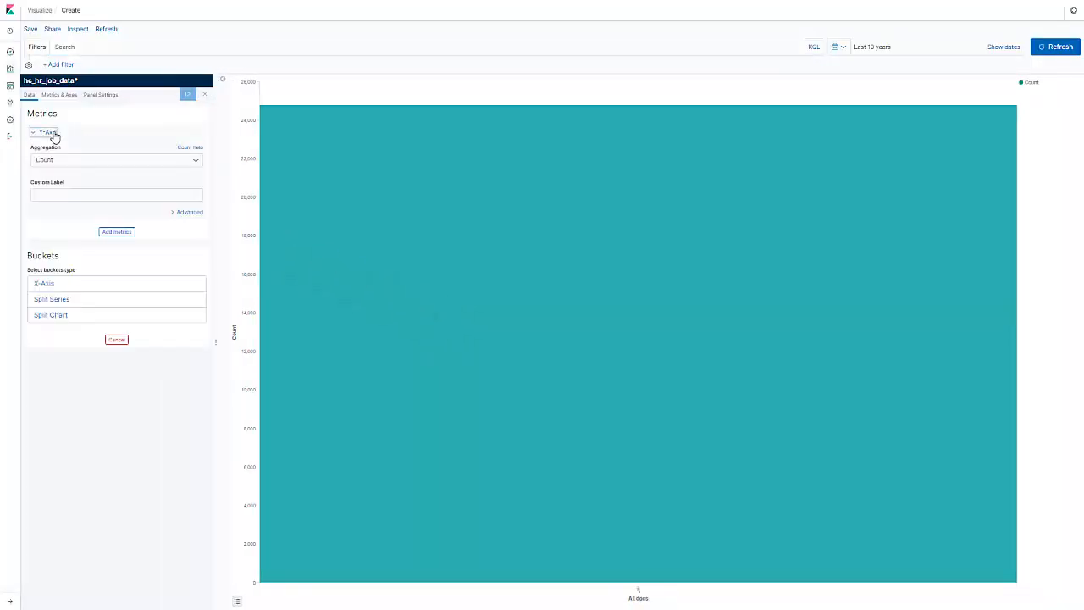
left_click(194, 160)
left_click(105, 200)
left_click(105, 199)
type("Job Count")
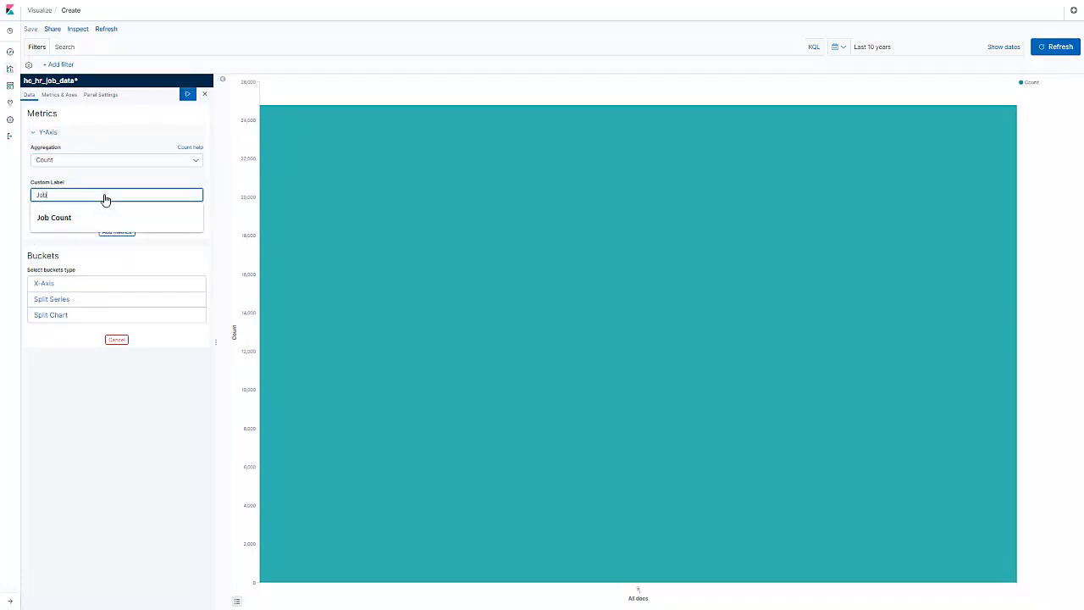
Add an X-axis bucket using Terms on COMPANY_DESCR_COMPANY_ORCL_ES_NA_ENG with the custom label Company and Department
left_click(54, 286)
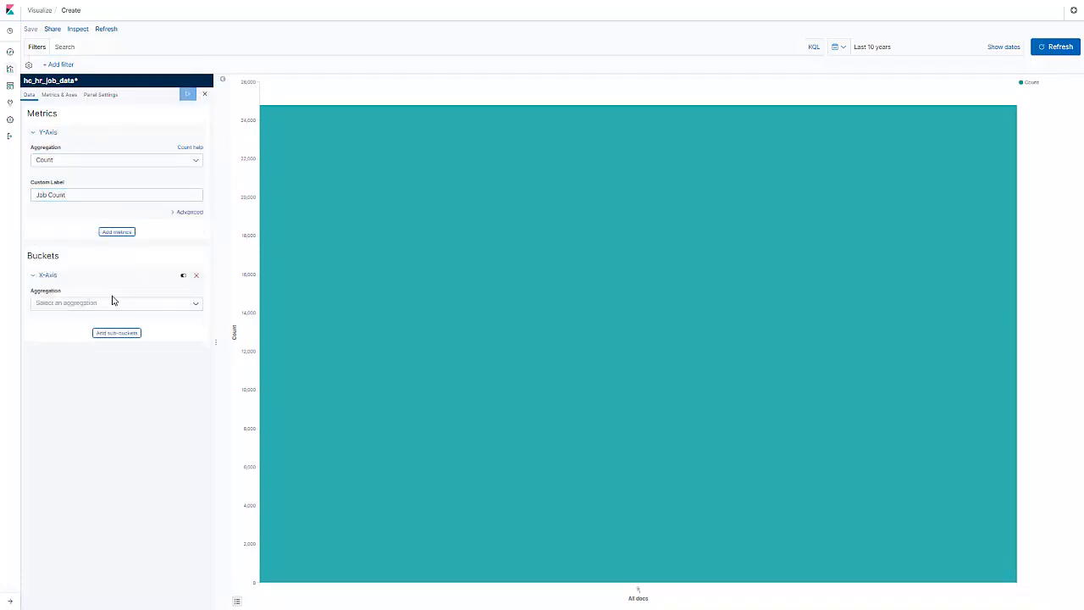
left_click(198, 307)
scroll(196, 350, "down", 1)
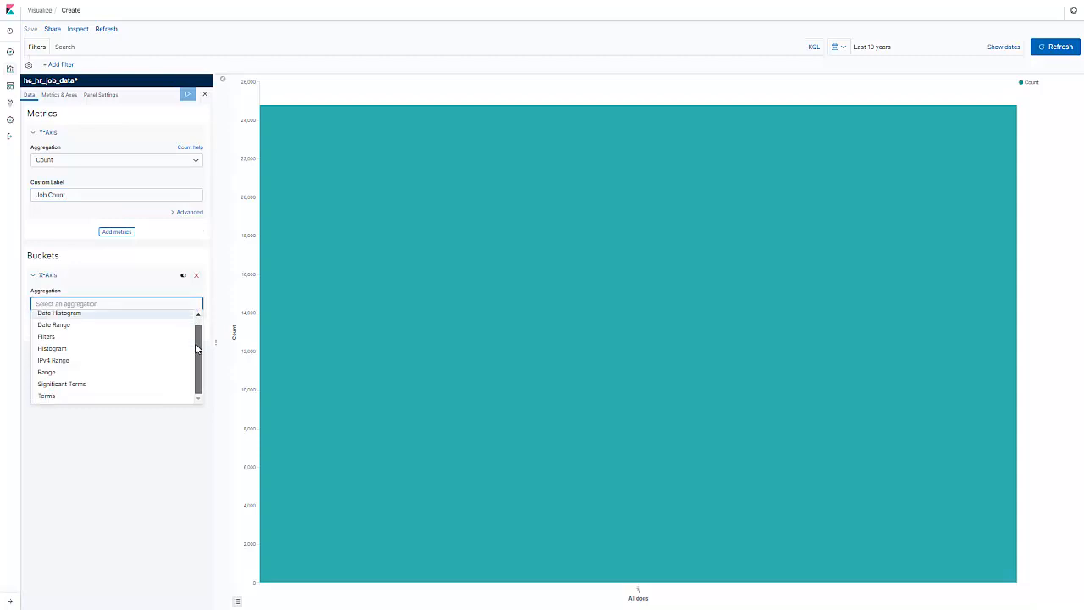
left_click(66, 398)
left_click(66, 336)
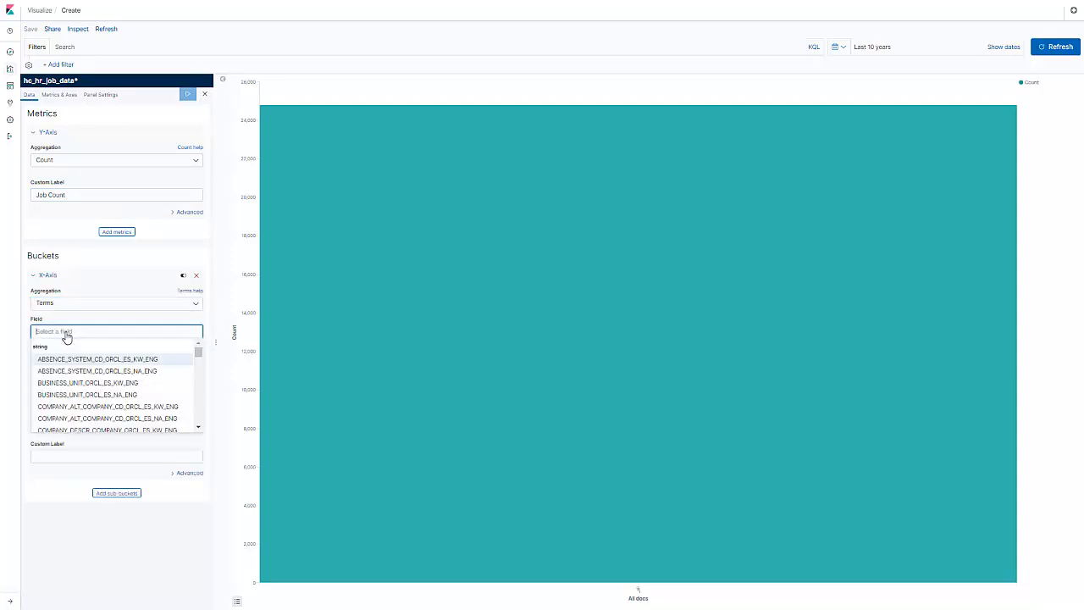
type("COMPANY_DESCR")
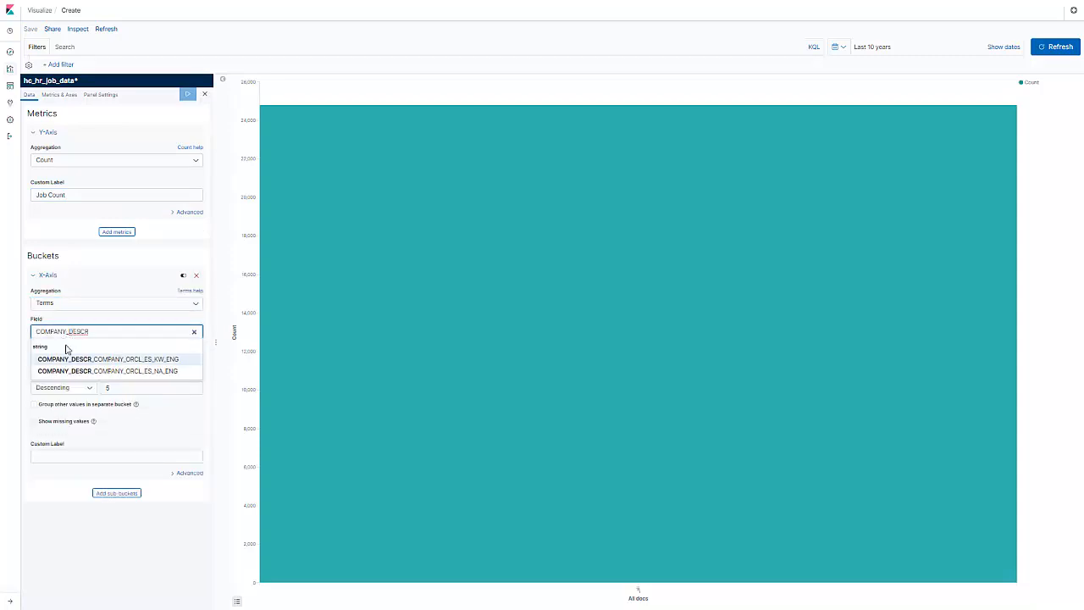
left_click(68, 370)
left_click(42, 455)
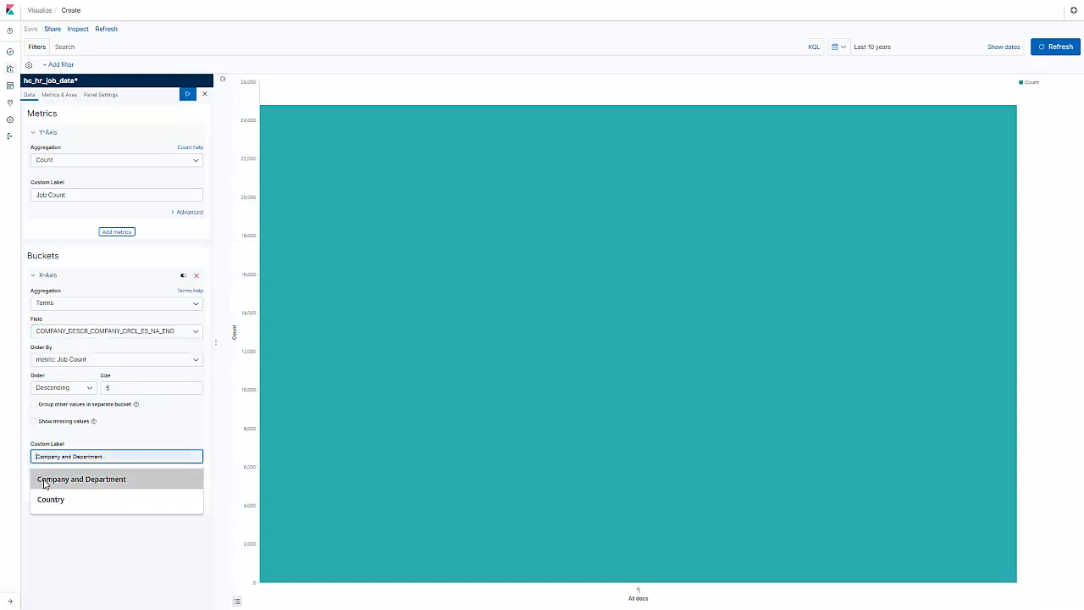
left_click(44, 482)
Add a split-series sub-bucket using Terms on HR_SRCH_DEPT_DESCR_ORCL_ES_NA_ENG and apply the changes to the bar chart
left_click(97, 494)
left_click(80, 497)
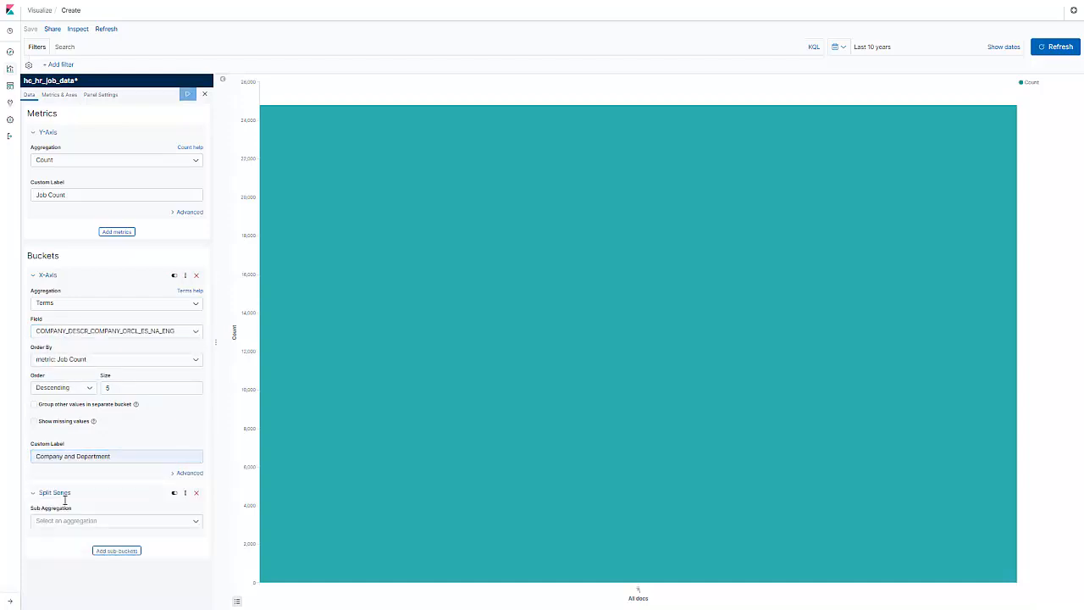
left_click(194, 522)
scroll(198, 503, "down", 2)
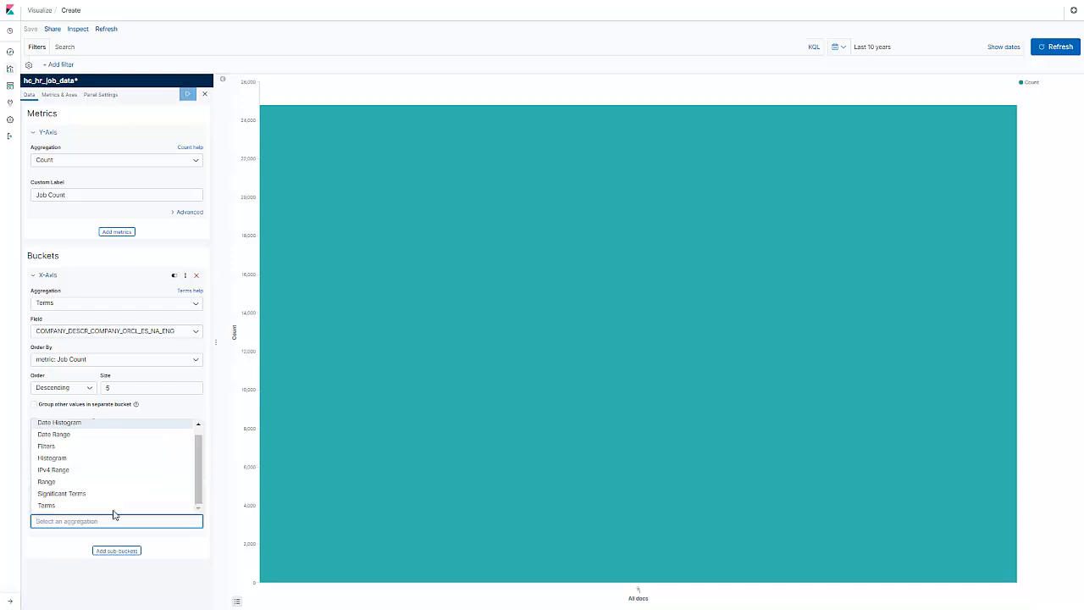
left_click(116, 510)
scroll(208, 520, "down", 1)
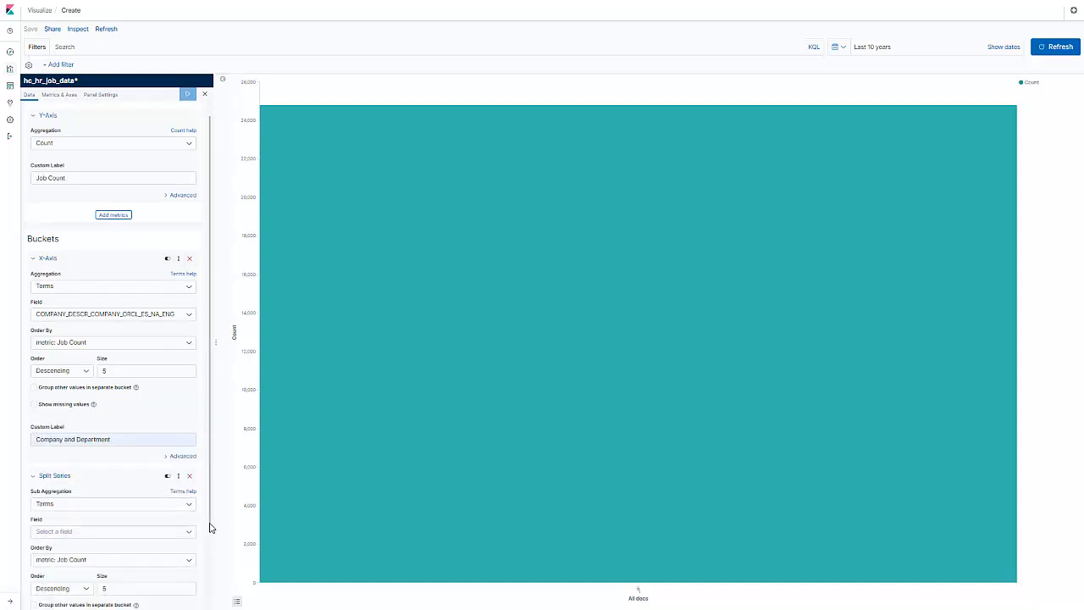
scroll(210, 530, "down", 1)
left_click(143, 524)
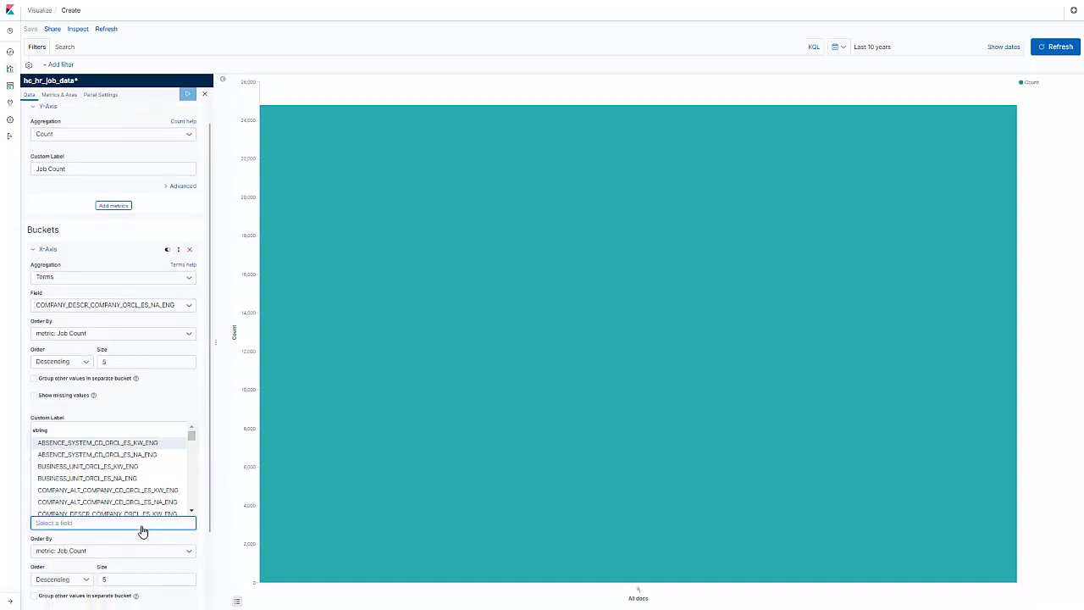
type("HR_SRCH_DEPT")
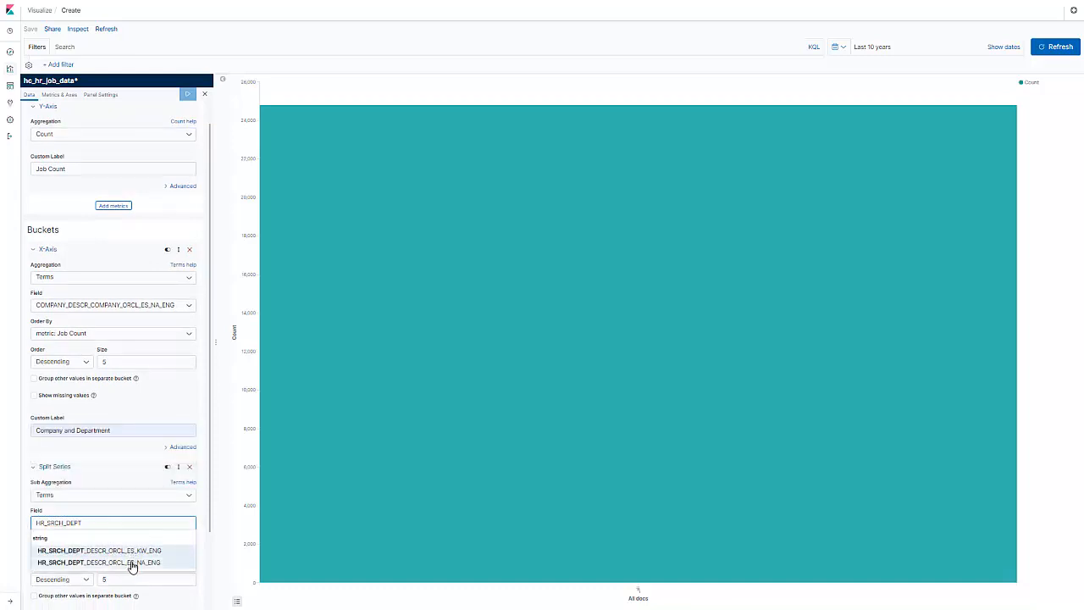
left_click(131, 562)
left_click(187, 94)
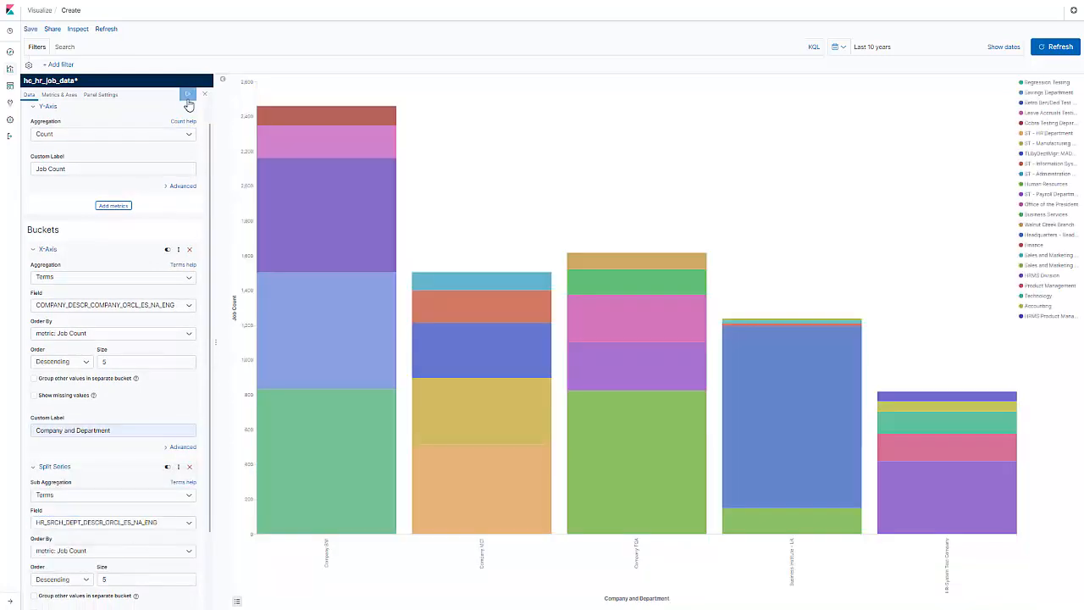
Save the bar visualization under the title "Jobs by company"
left_click(31, 29)
type("Jobs by co")
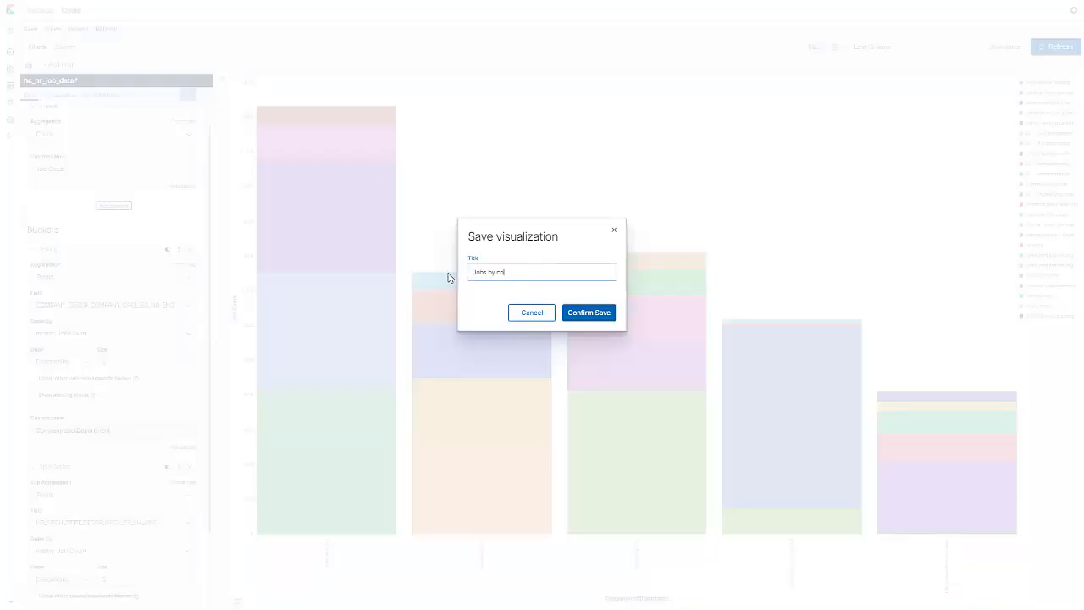
type("mpany")
left_click(581, 312)
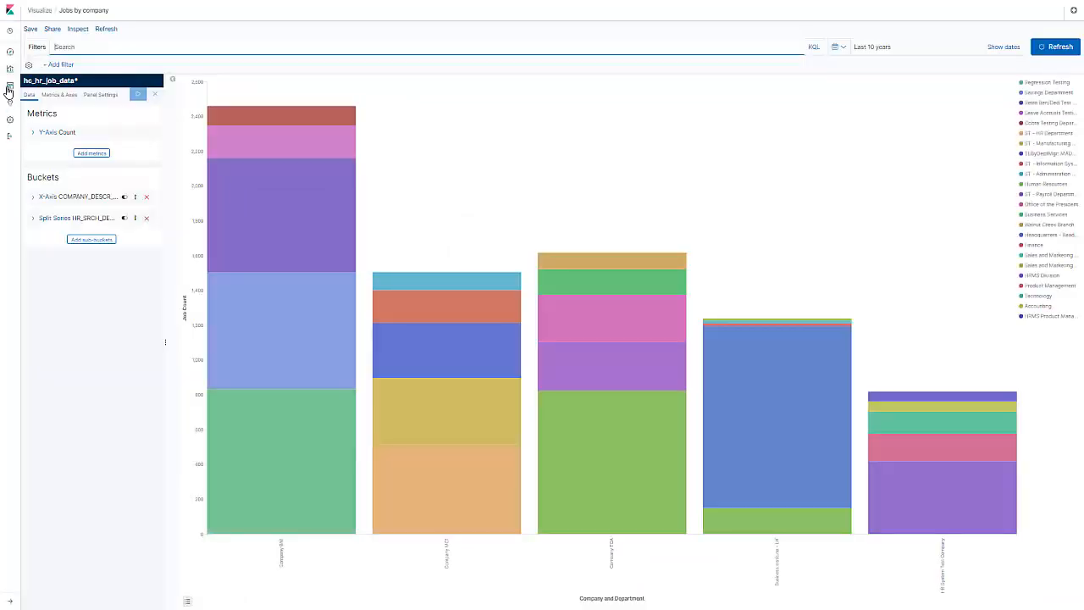
Create a new dashboard and add the "Jobs by company" visualization to it
left_click(10, 86)
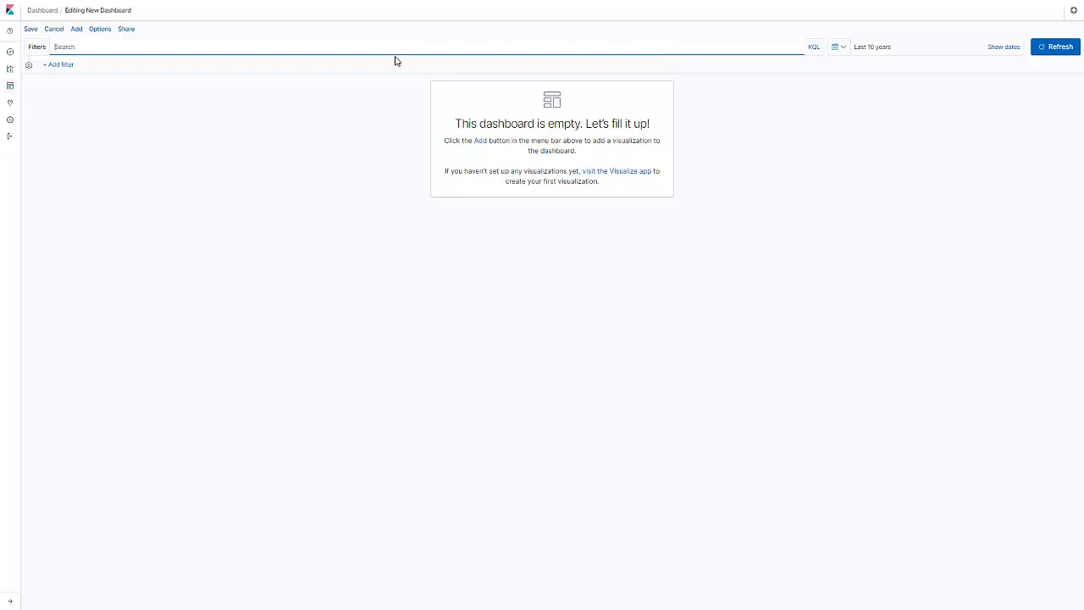
left_click(76, 28)
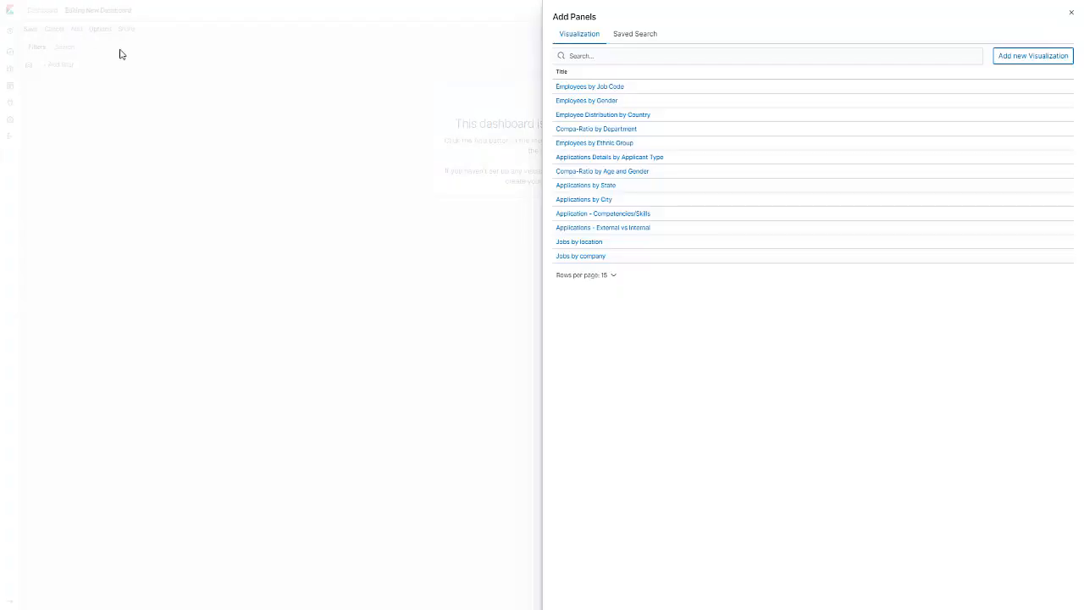
left_click(568, 256)
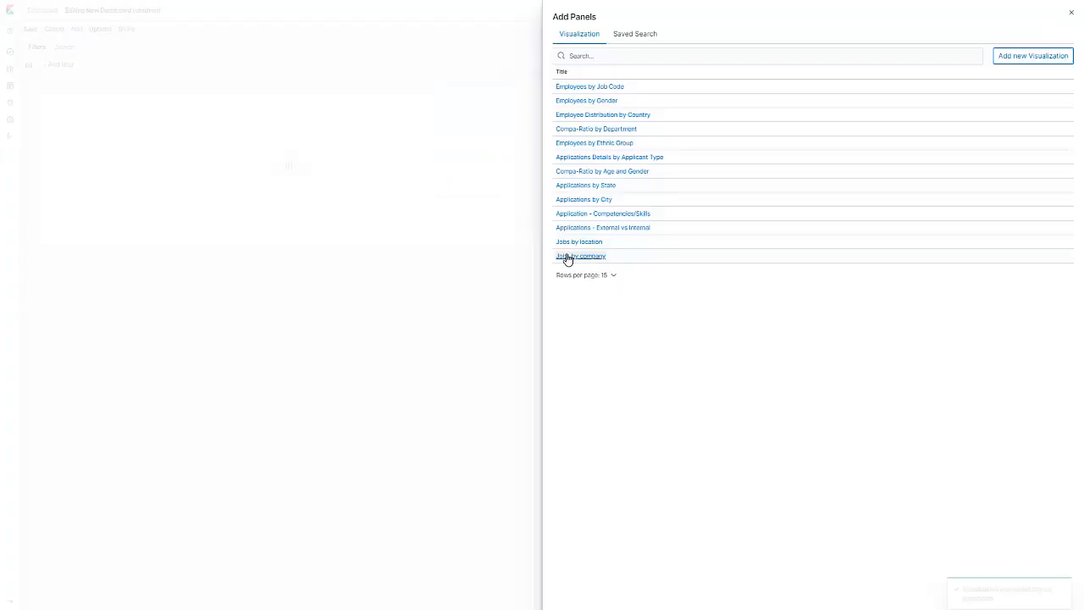
left_click(1070, 14)
Save the new dashboard under the title "Jobs by Company"
left_click(30, 30)
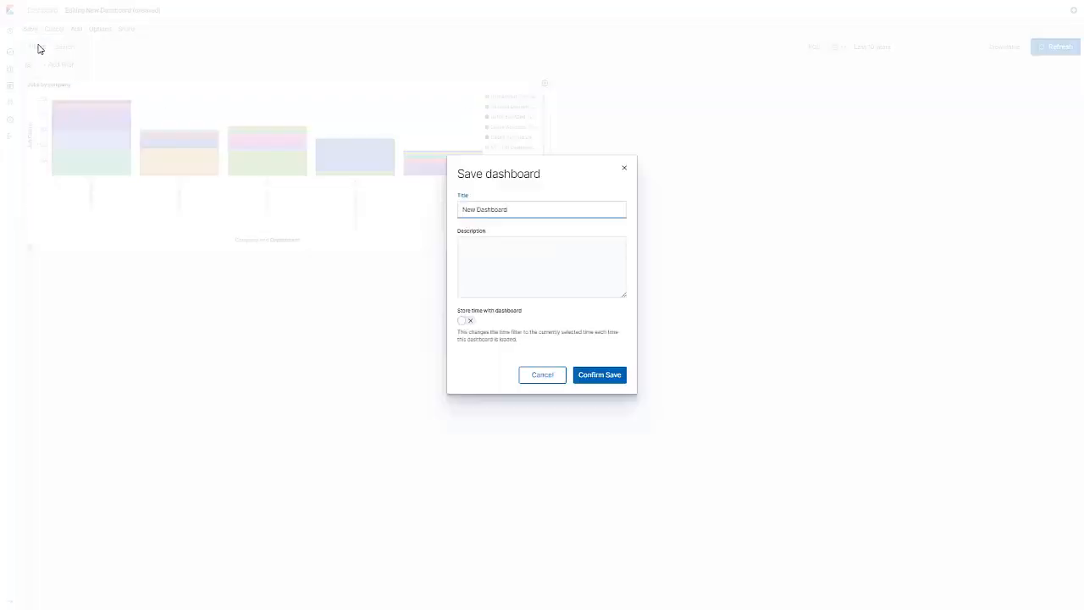
left_click_drag(516, 210, 461, 210)
type("Jobs by Company")
left_click(592, 375)
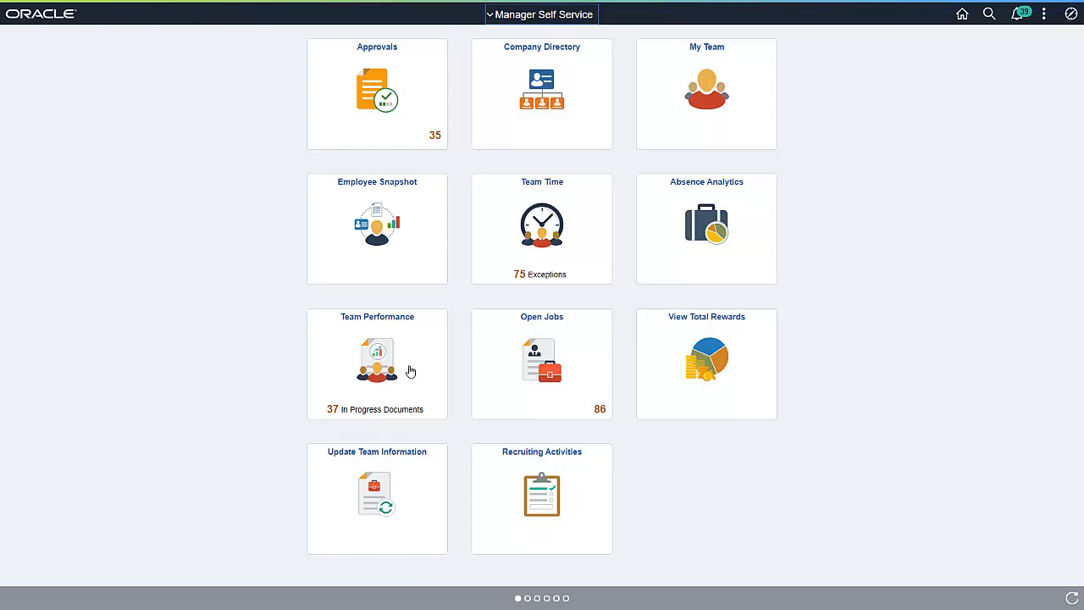
Switch to PeopleSoft and open the Import Kibana Dashboards page in the PeopleTools Search Framework administration
left_click(1072, 14)
left_click(1057, 197)
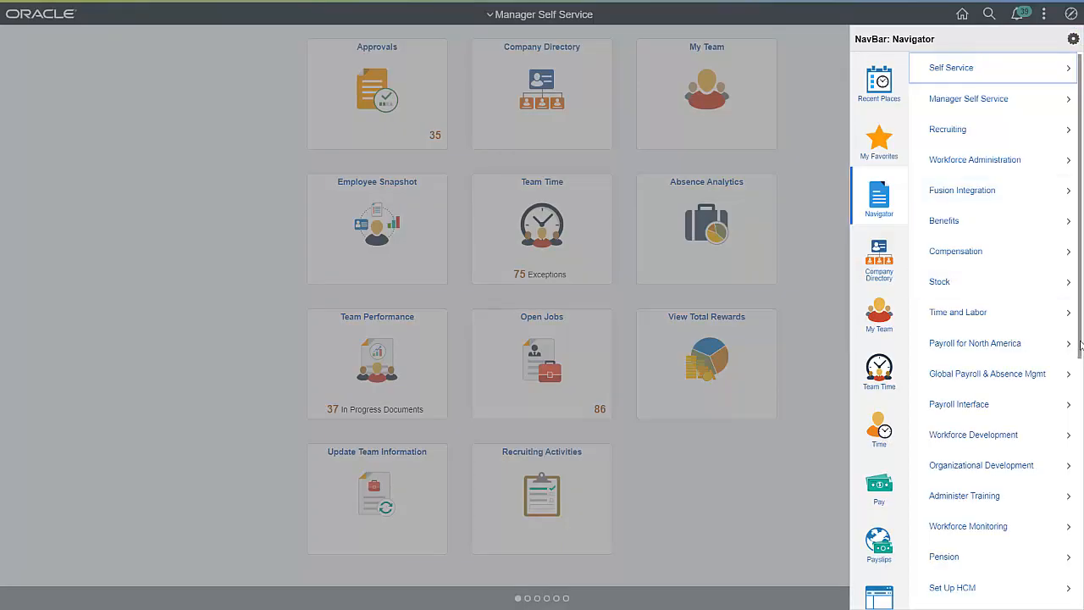
scroll(1050, 356, "down", 5)
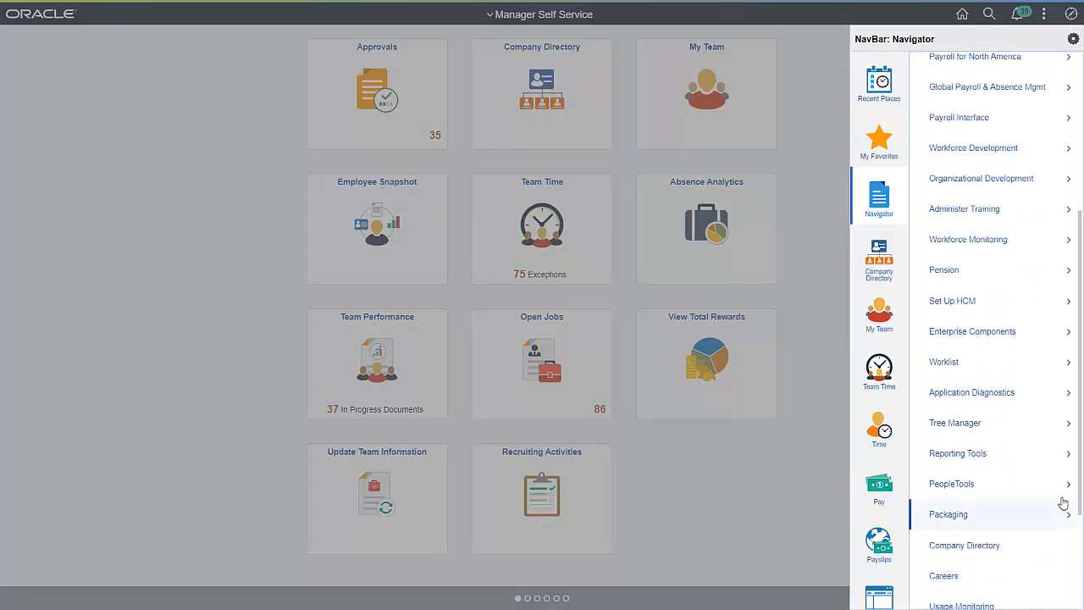
left_click(1051, 490)
left_click(997, 307)
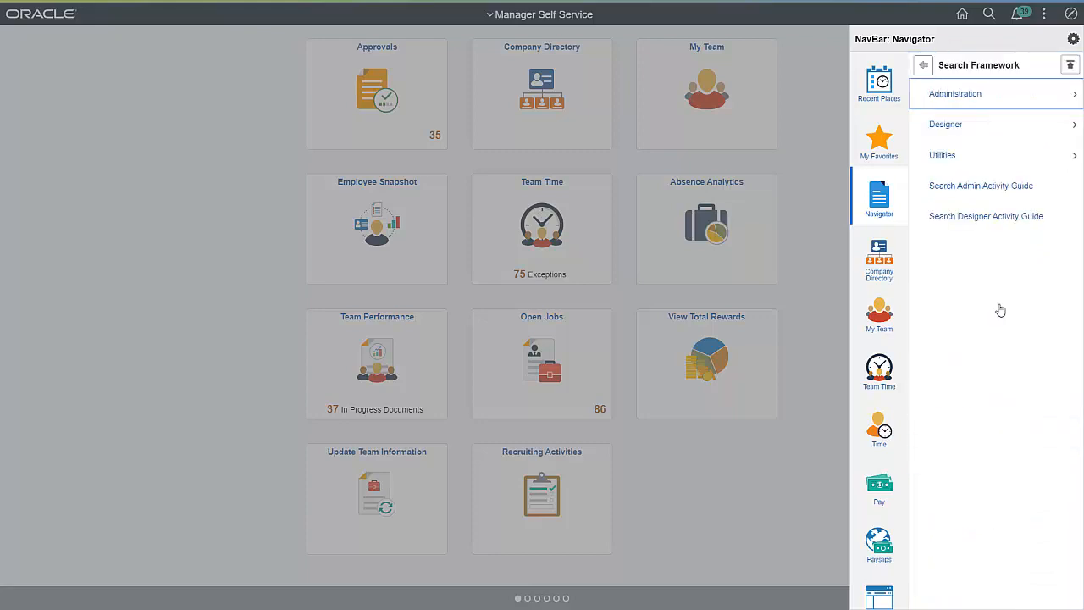
left_click(1011, 96)
left_click(1040, 550)
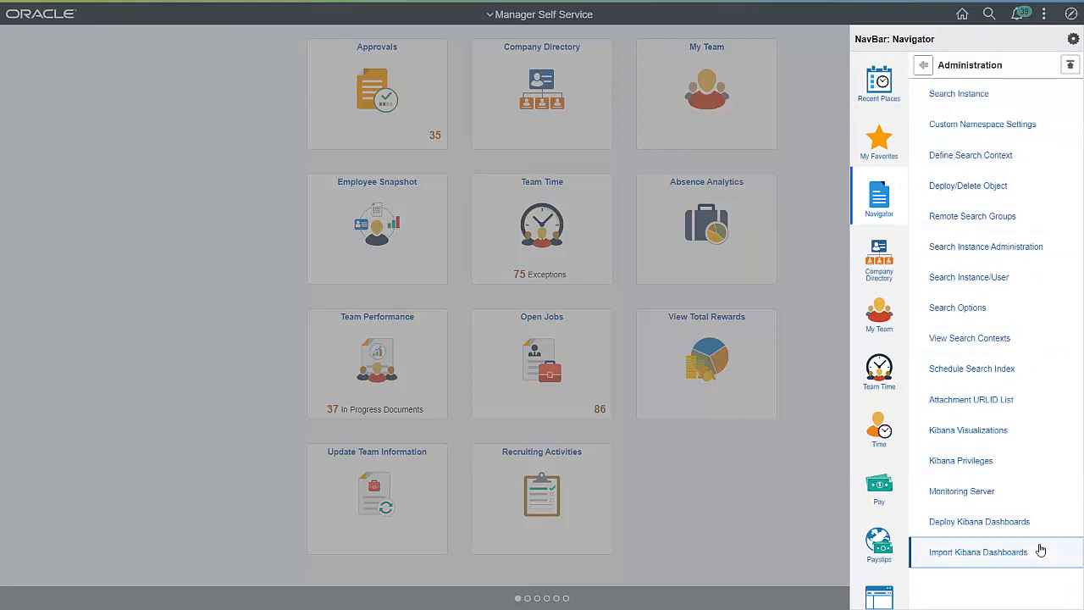
Add a row after Application - External vs Internal and select the Jobs by Country and Location dashboard for it
left_click(1013, 132)
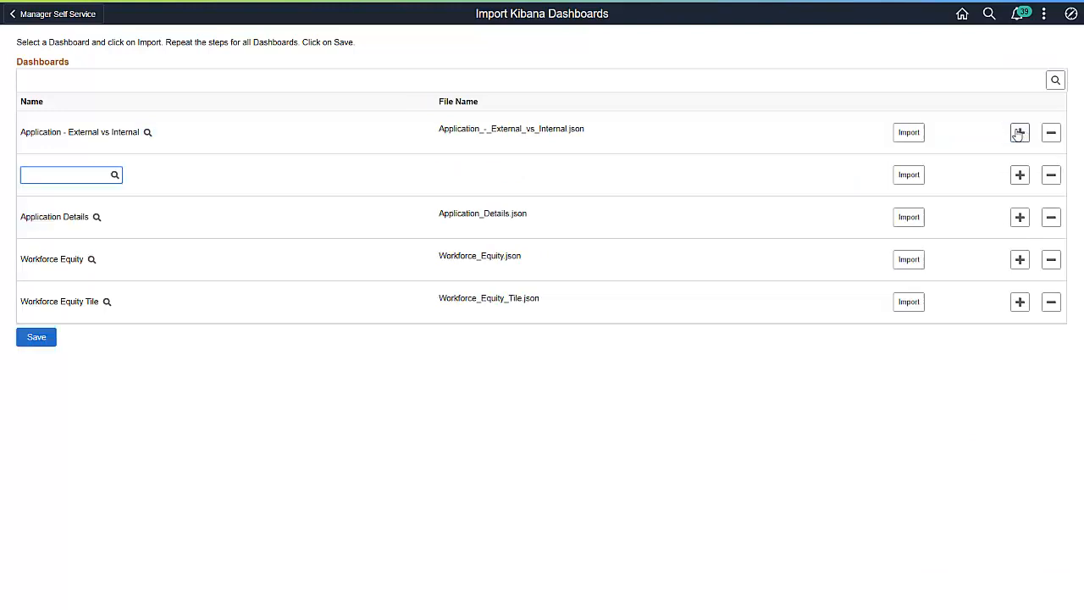
left_click(114, 174)
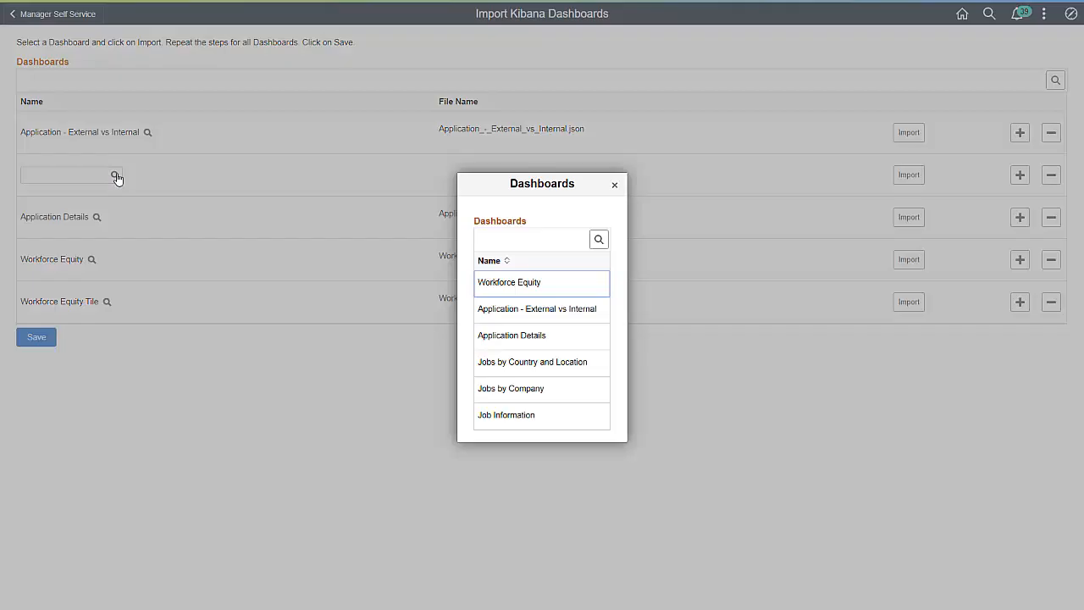
left_click(479, 364)
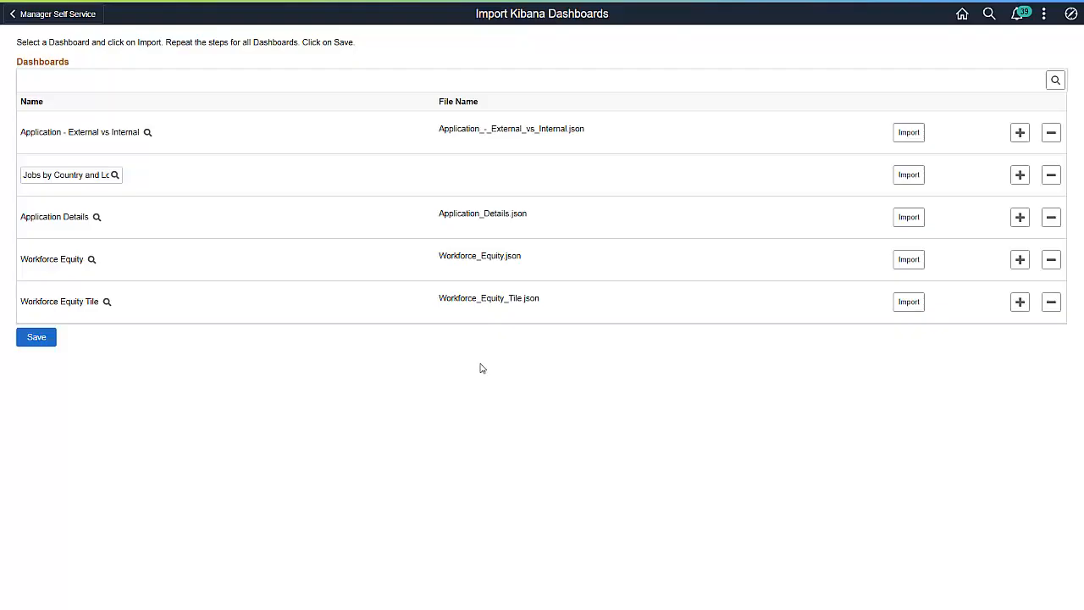
Add two rows below Jobs by Country and Location and select the Jobs by Company and Job Information dashboards for them
left_click(1019, 174)
left_click(115, 220)
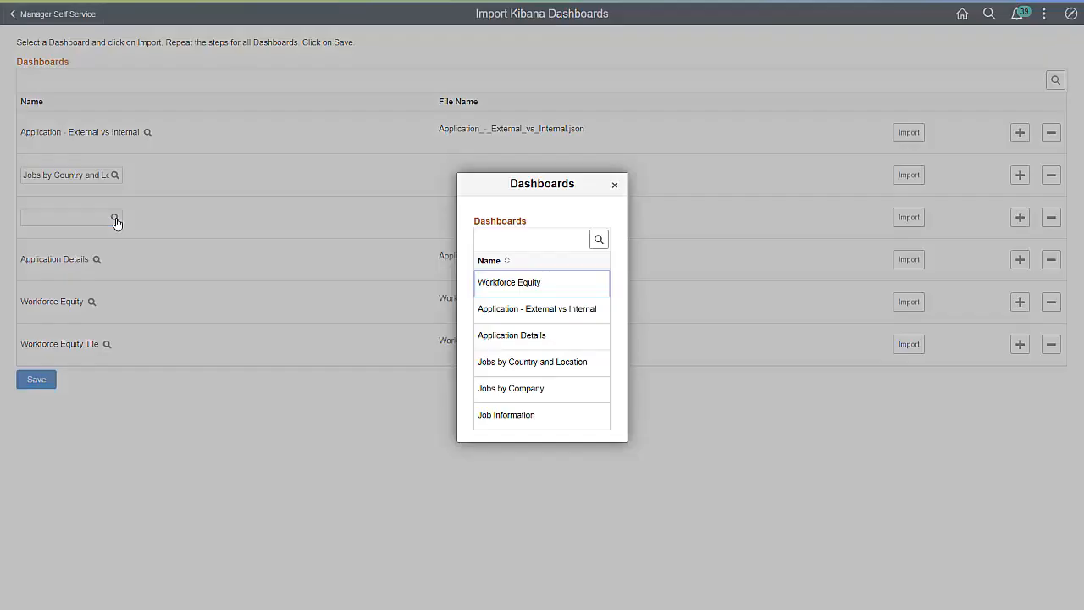
left_click(483, 390)
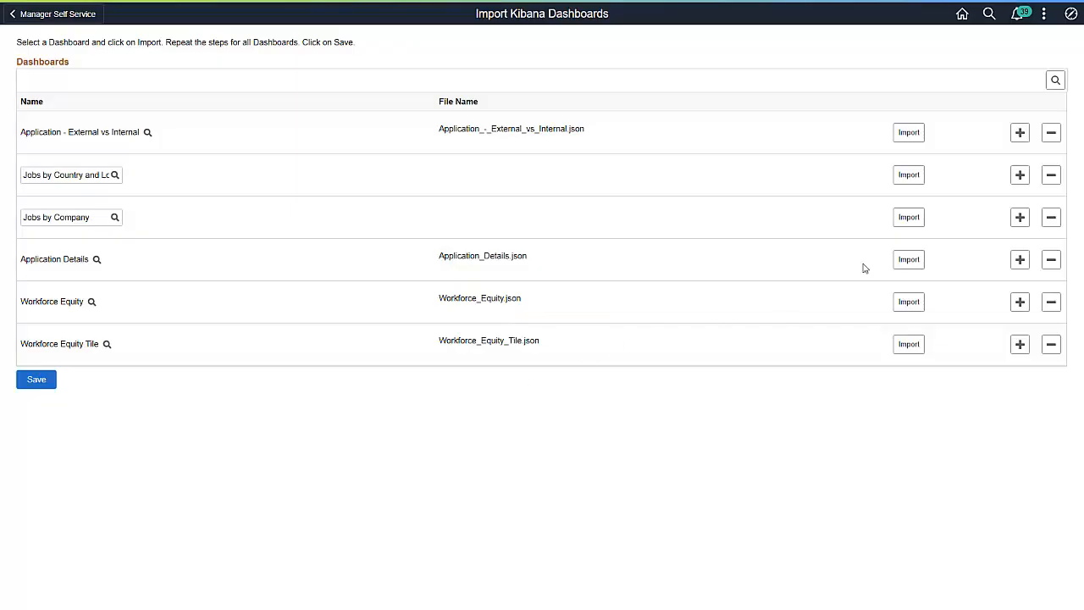
left_click(1020, 217)
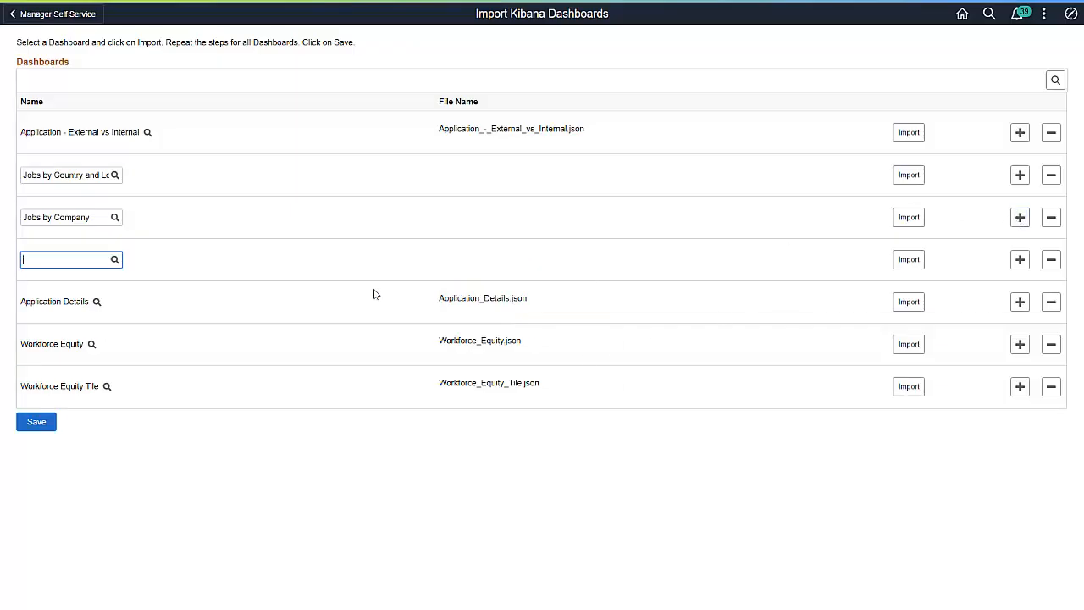
left_click(114, 260)
left_click(500, 415)
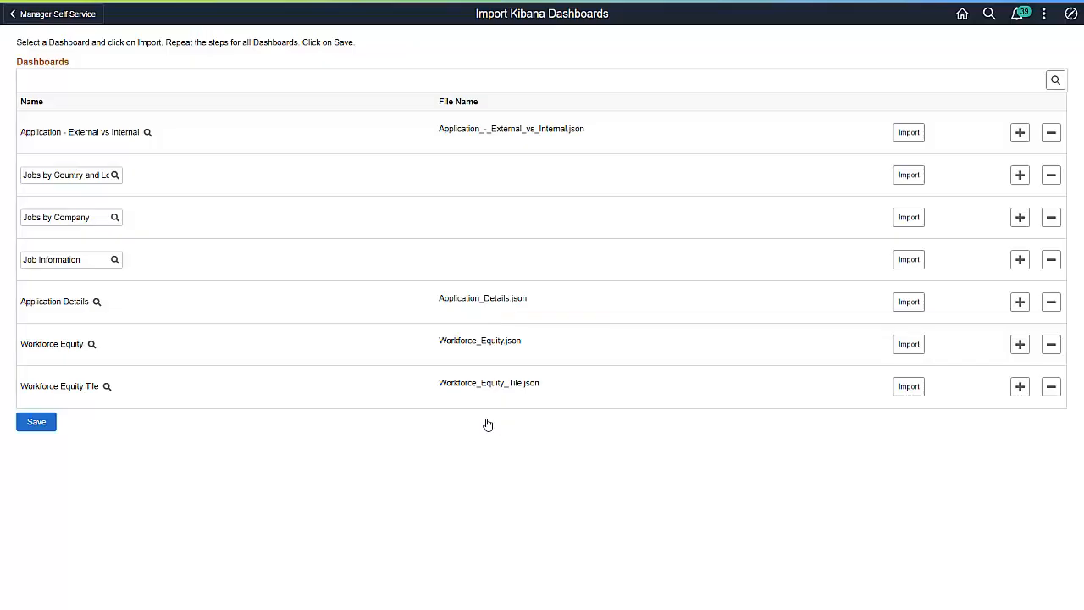
Import the Jobs by Country and Location, Jobs by Company and Job Information dashboards
left_click(897, 175)
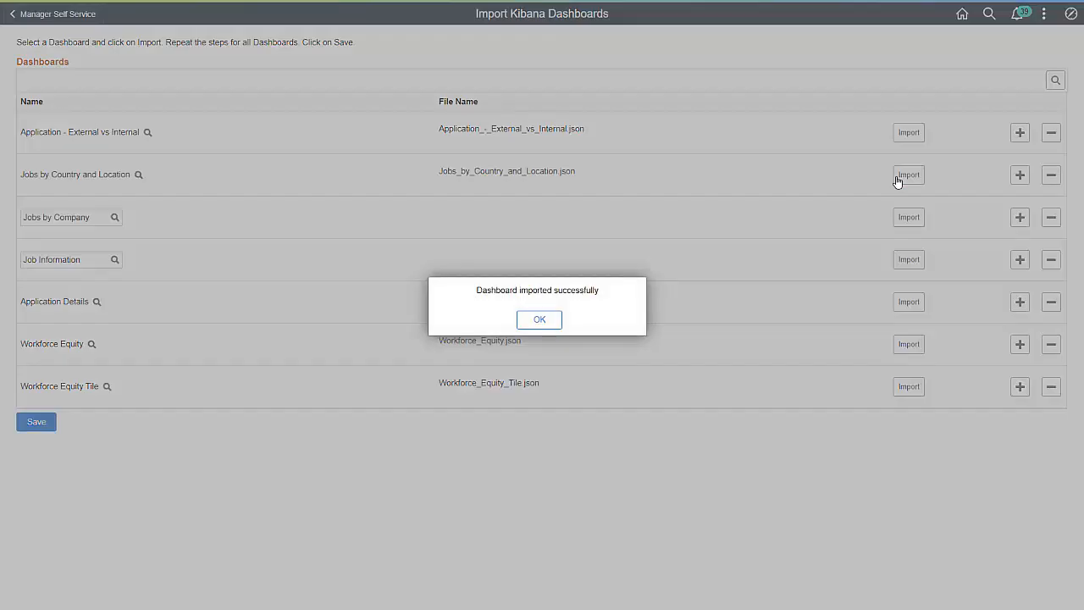
left_click(558, 321)
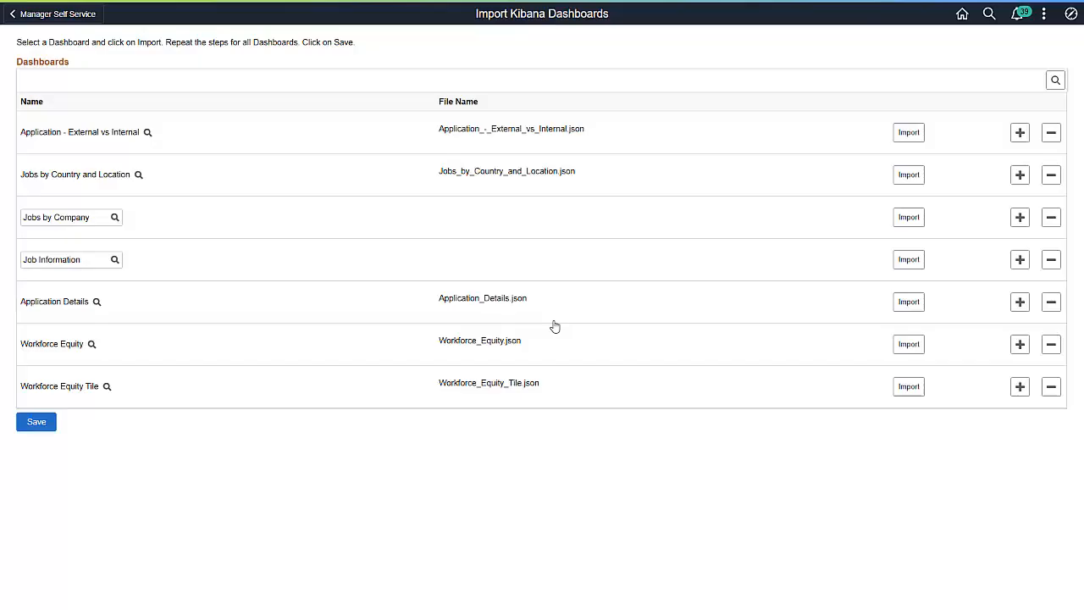
left_click(898, 218)
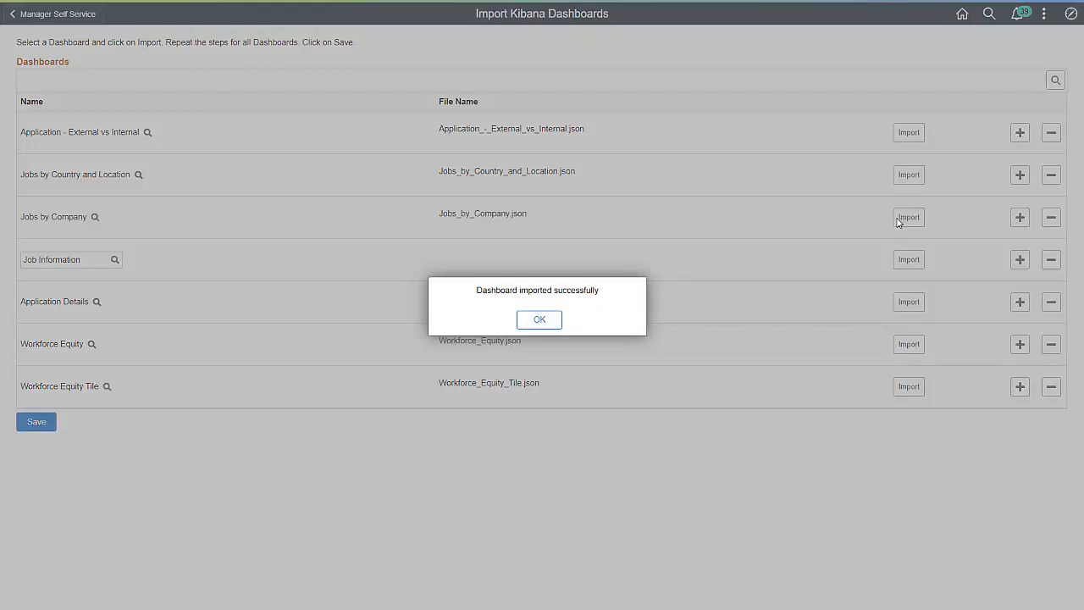
left_click(559, 321)
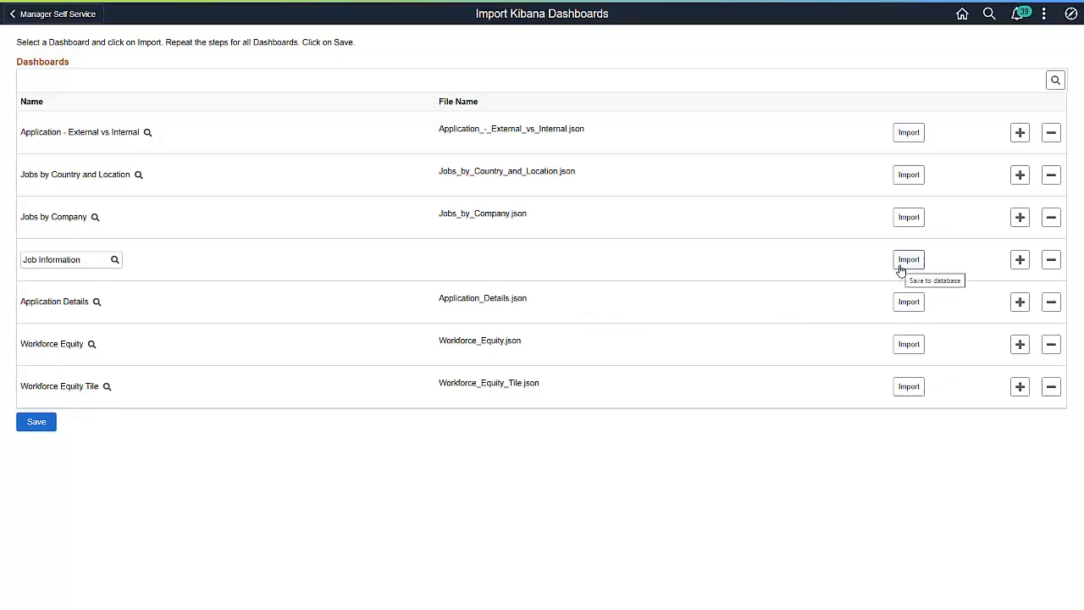
left_click(900, 265)
left_click(557, 321)
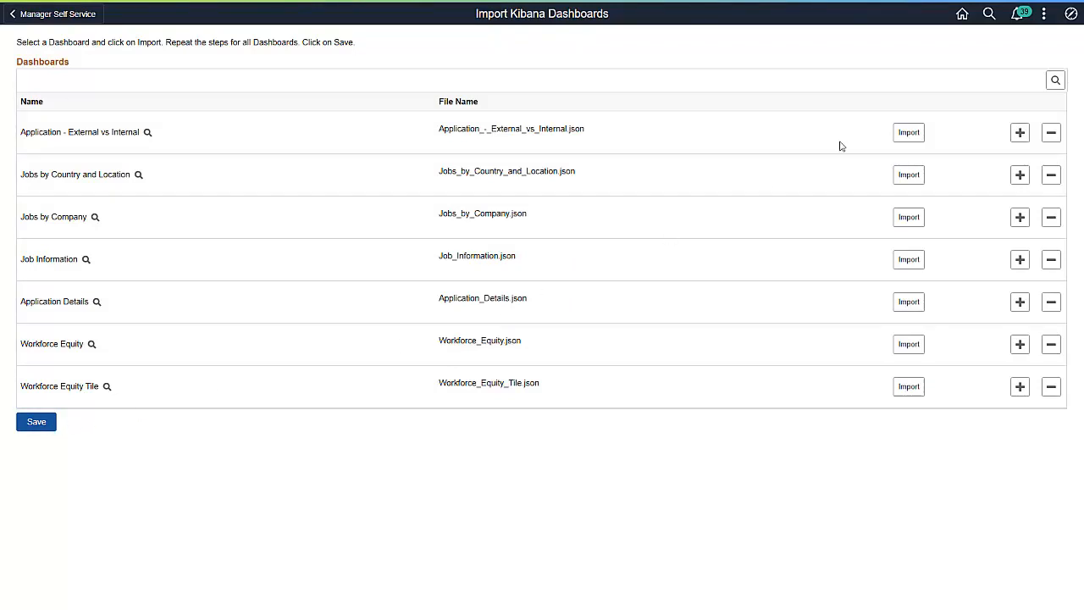
Open the Kibana Visualizations page in the Search Framework administration
left_click(1071, 17)
left_click(1057, 197)
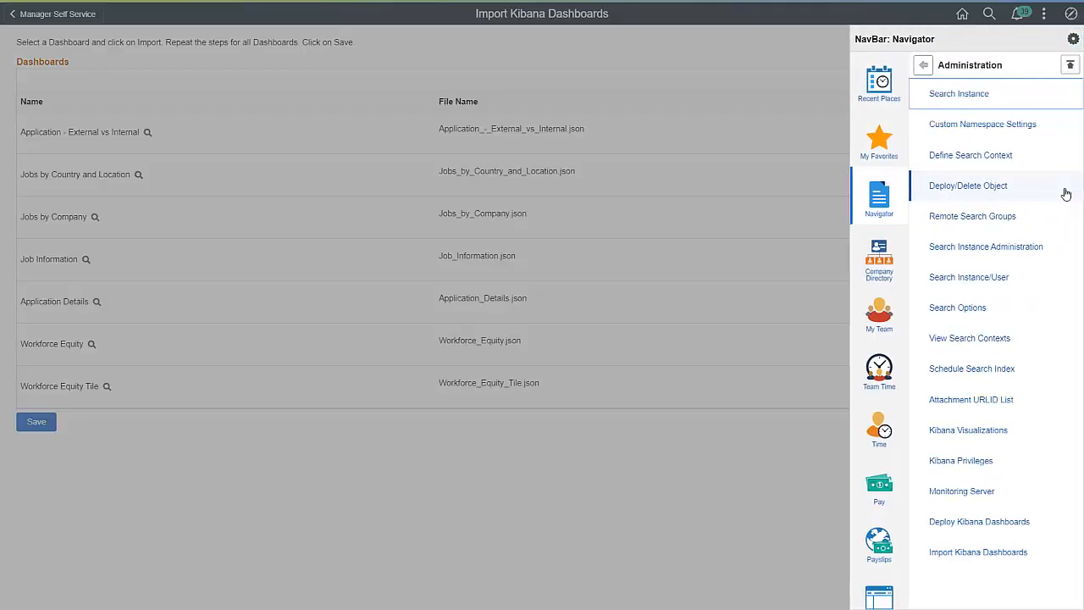
left_click(968, 431)
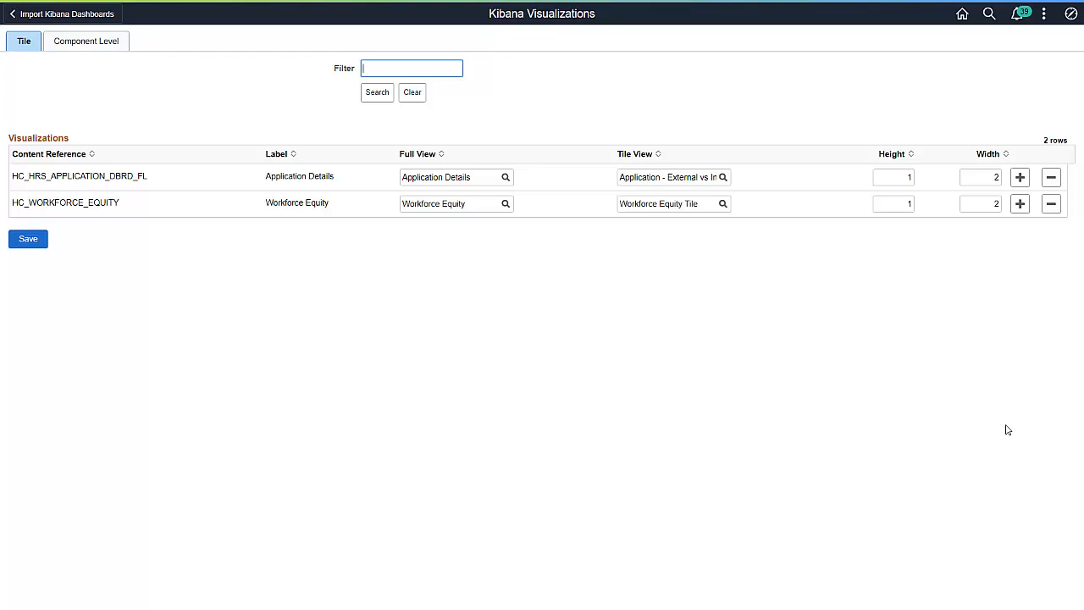
Add a tile visualization row with the content reference HC_HR_JOBDATA and the label "Job by Location"
left_click(1020, 177)
type("HC_HR_JOBDATA")
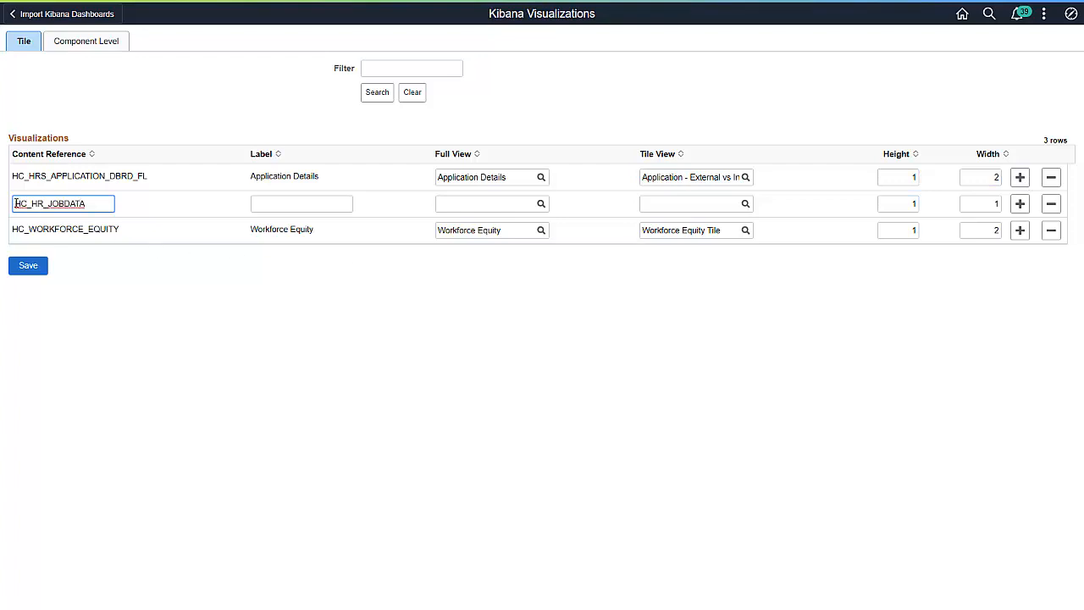
left_click(269, 203)
type("Job by Location")
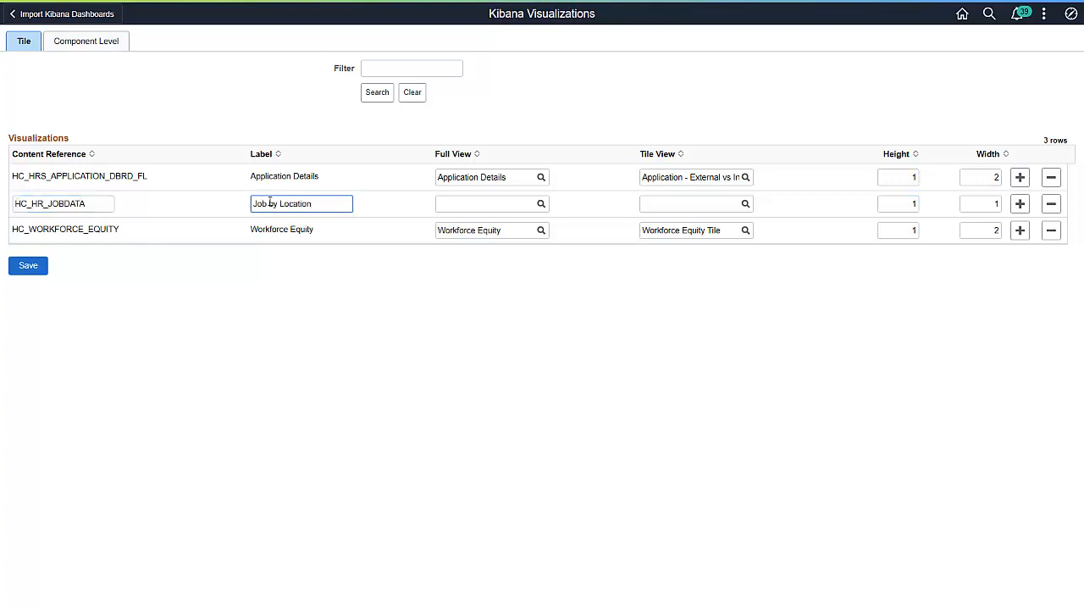
Assign the Job Information dashboard as full view and Jobs by Company as tile view of the HC_HR_JOBDATA row
left_click(540, 204)
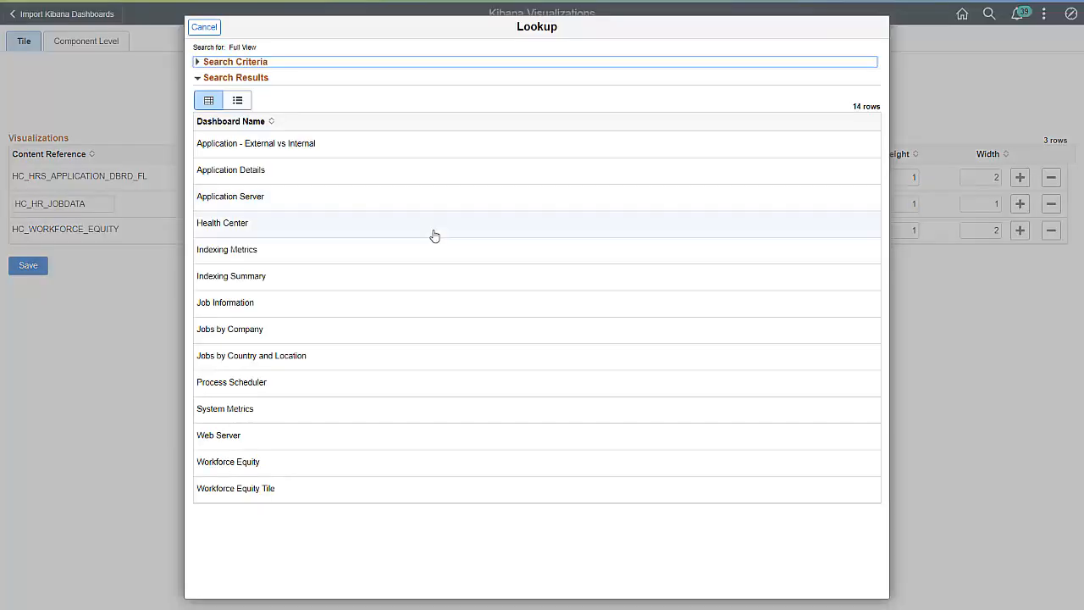
left_click(266, 305)
left_click(746, 203)
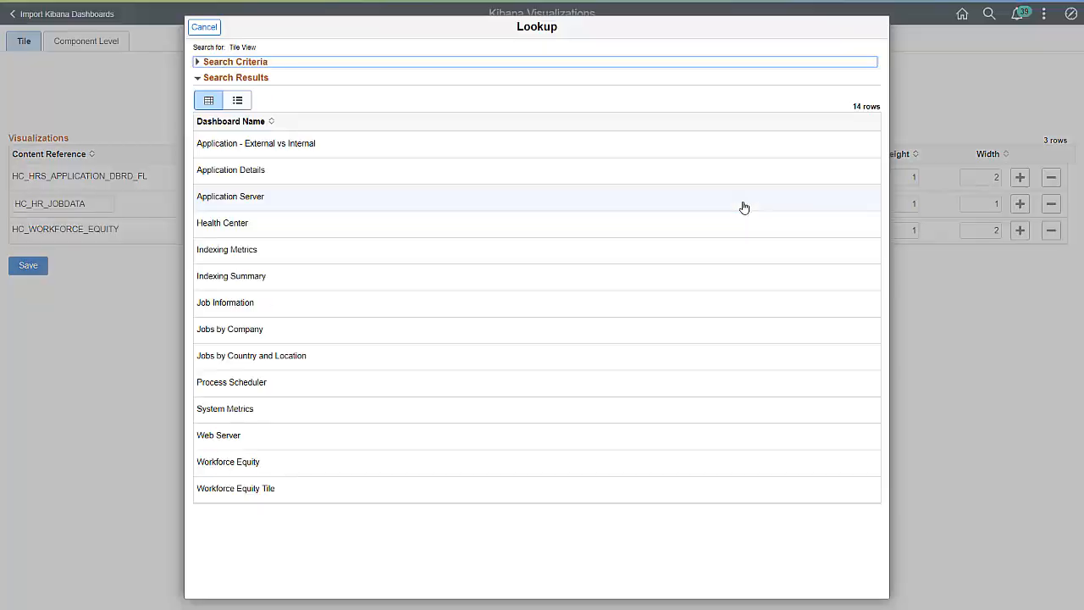
left_click(266, 332)
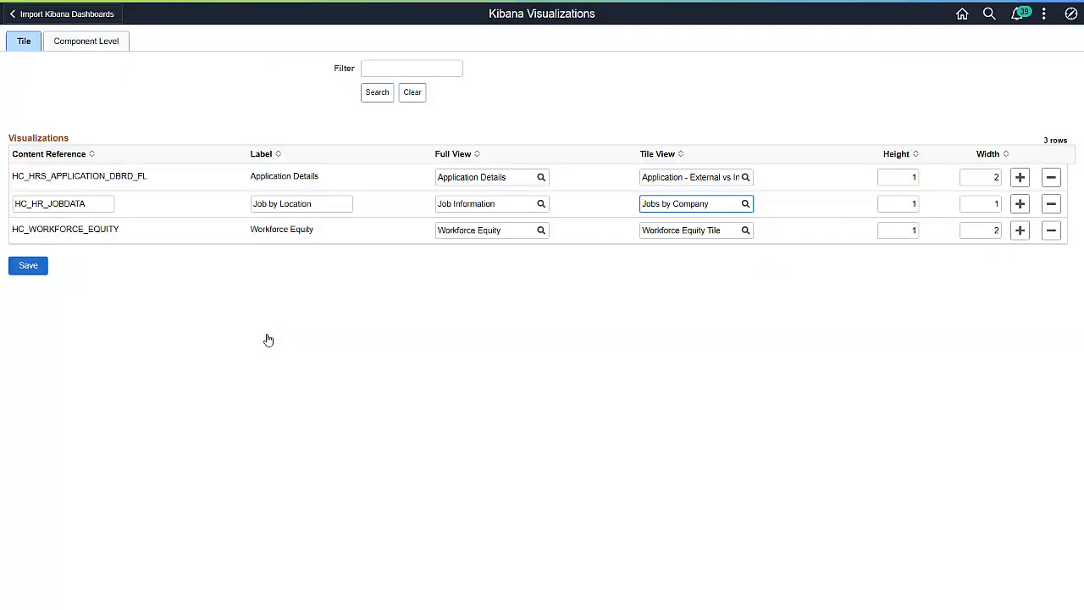
Set the width of the HC_HR_JOBDATA tile to 2 and save the tile visualizations
left_click(903, 202)
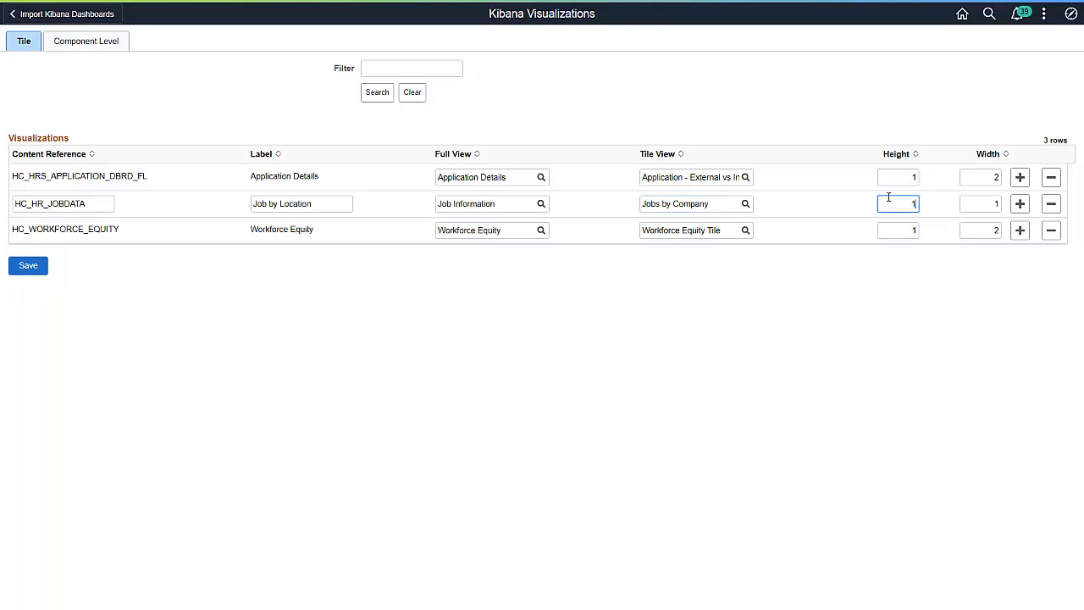
left_click(996, 203)
key("BackSpace")
type("2")
left_click(39, 273)
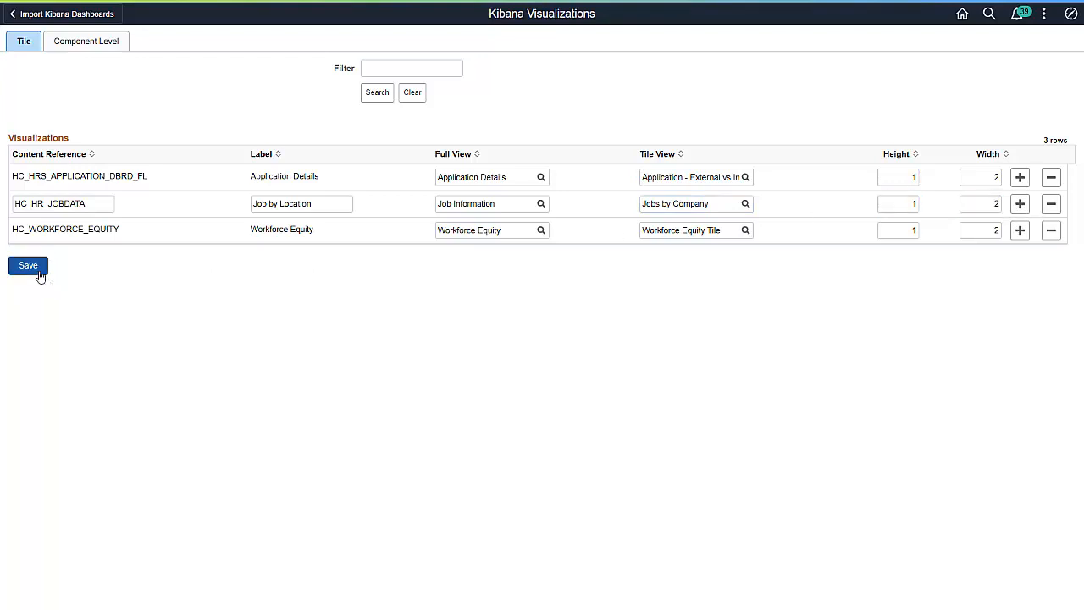
In the component-level visualizations, choose component HRS_OPEN_JO_FLU with the content reference HC_HRS_OPEN_JO_FLU_GBL
left_click(83, 49)
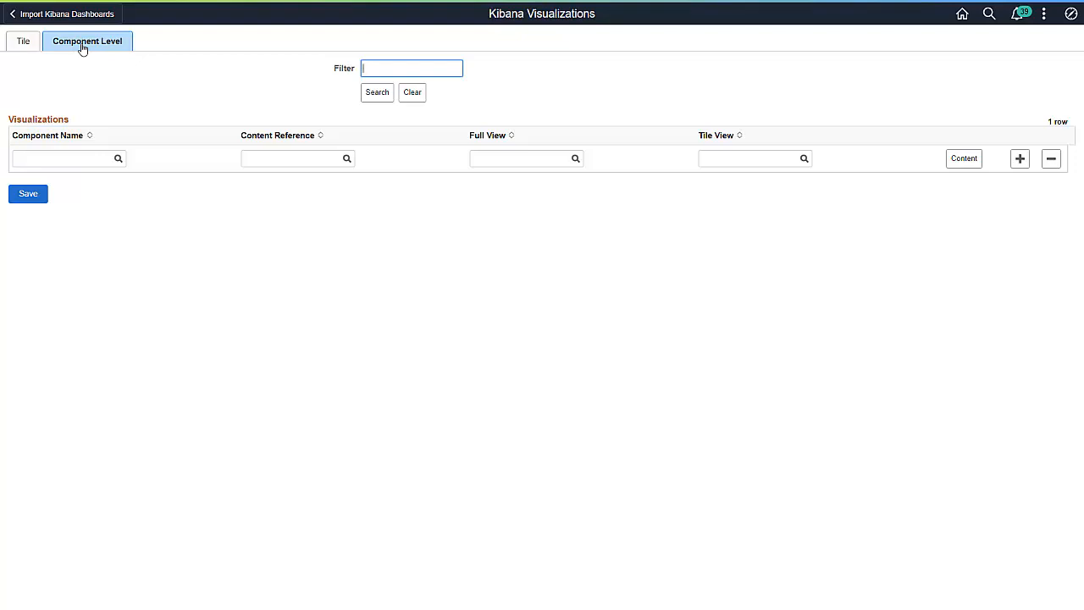
left_click(66, 158)
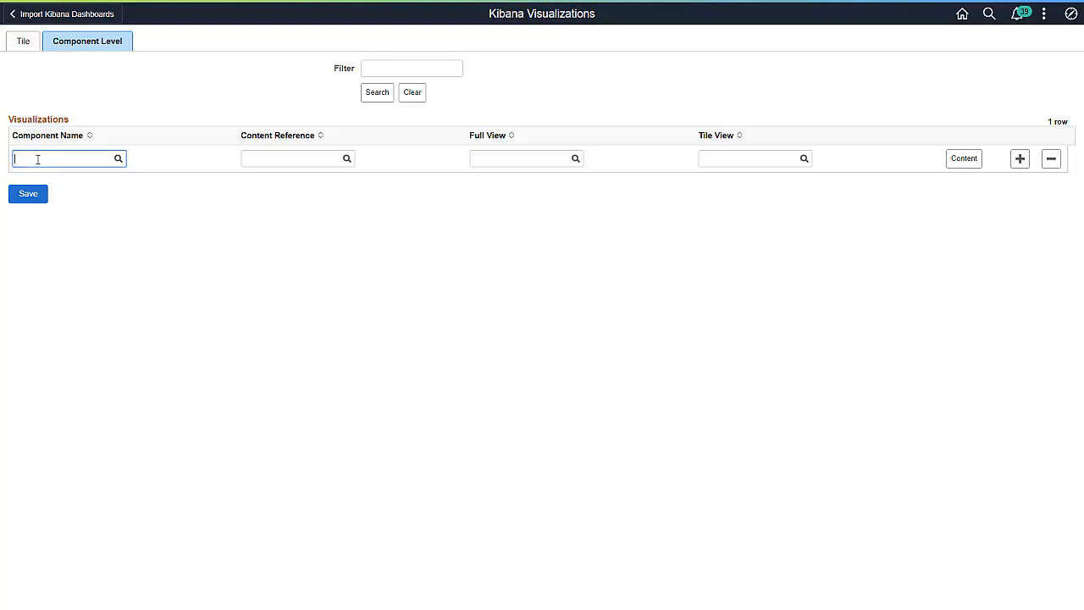
type("HRS_DPEN")
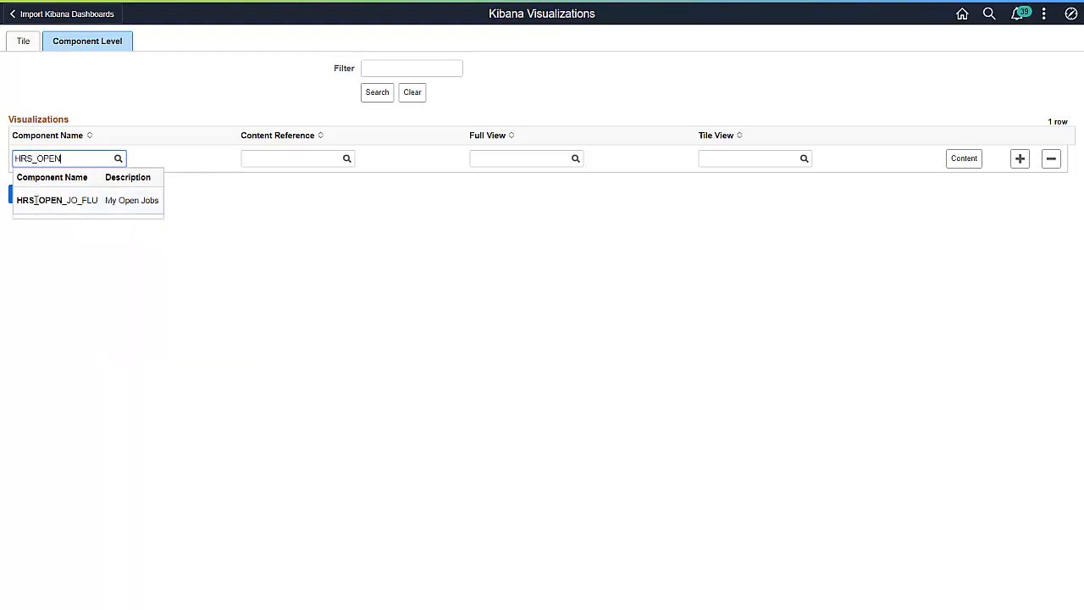
left_click(35, 198)
left_click(347, 159)
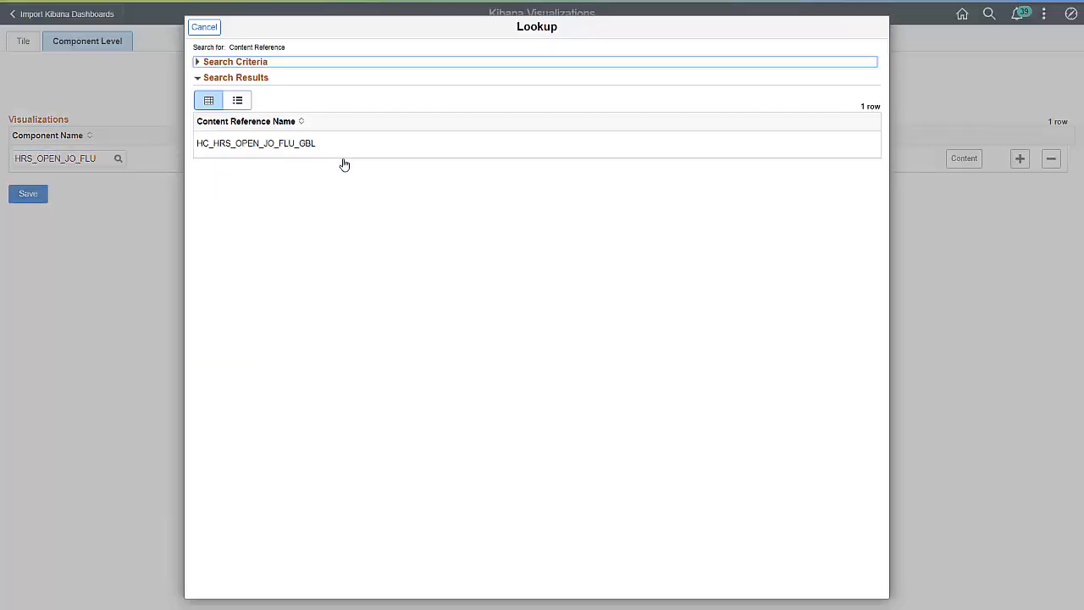
left_click(305, 144)
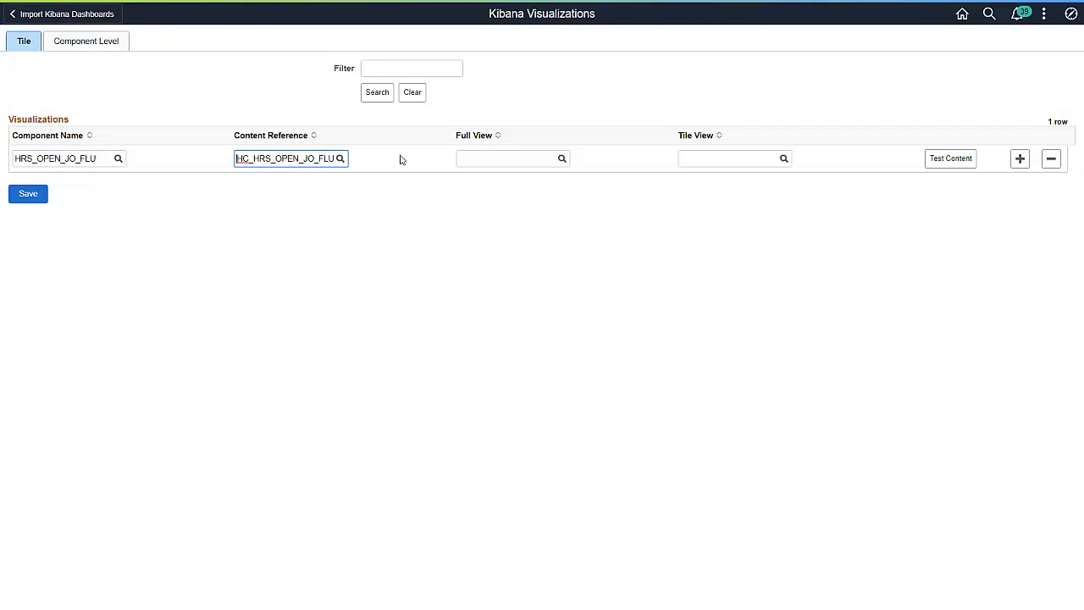
Assign Job Information as full view and Jobs by Country and Location as tile view of the HRS_OPEN_JO_FLU component, and save
left_click(561, 159)
left_click(256, 307)
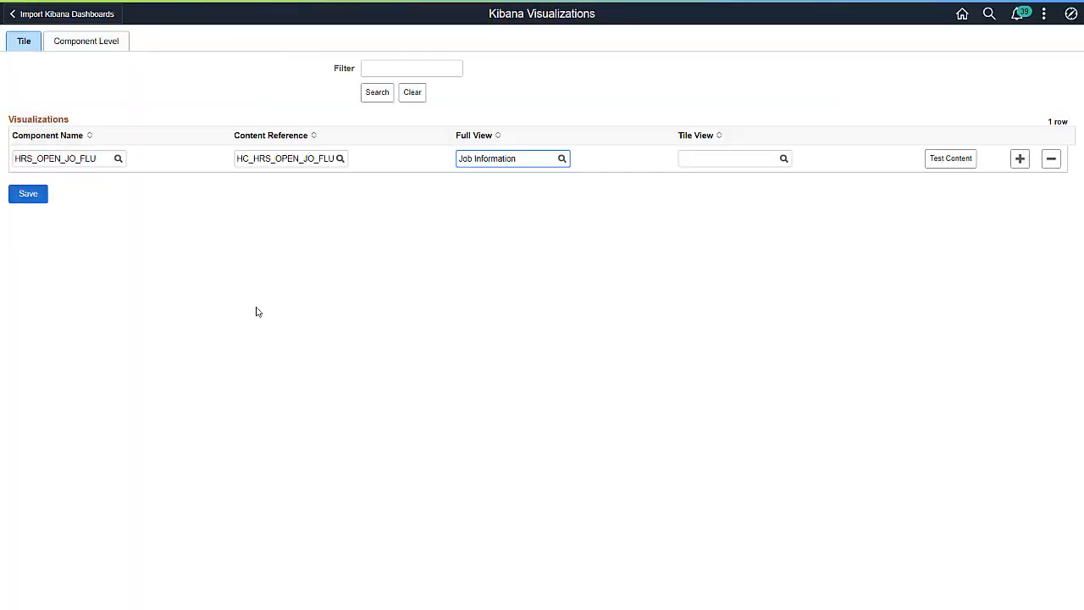
left_click(784, 158)
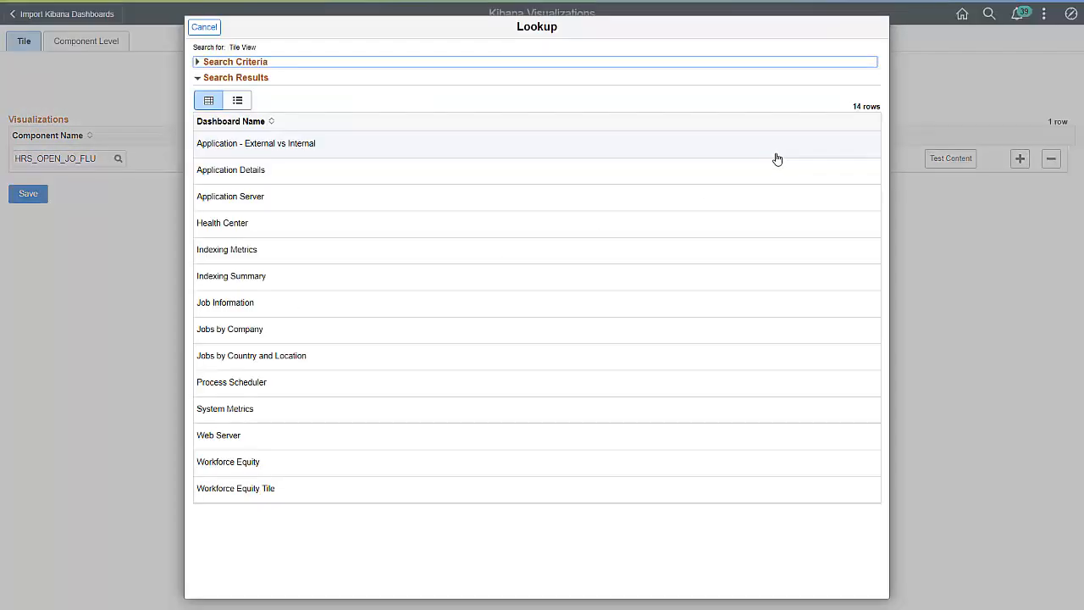
left_click(315, 360)
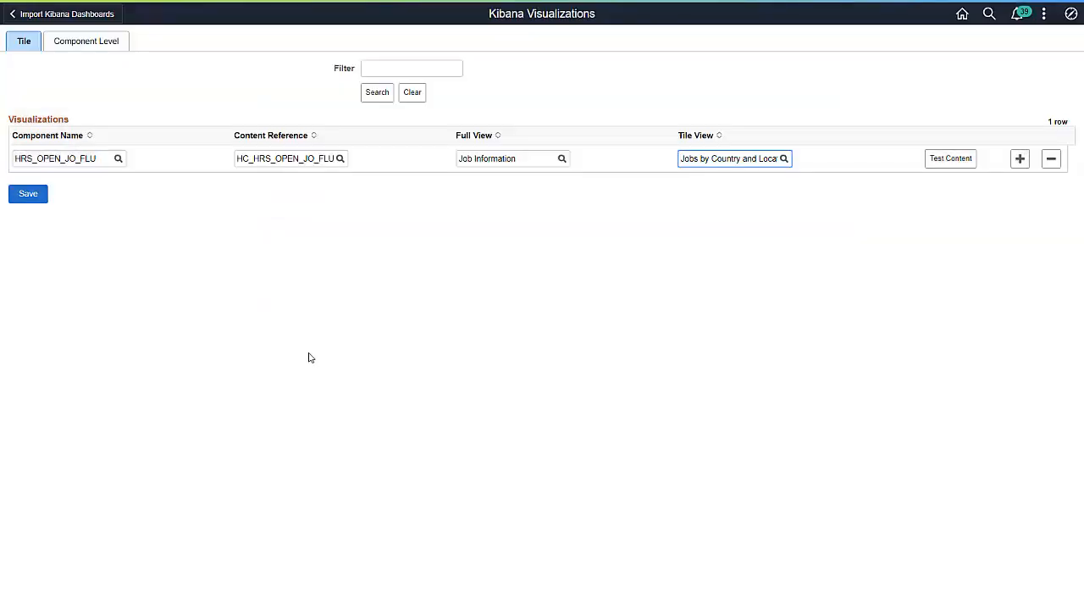
left_click(34, 195)
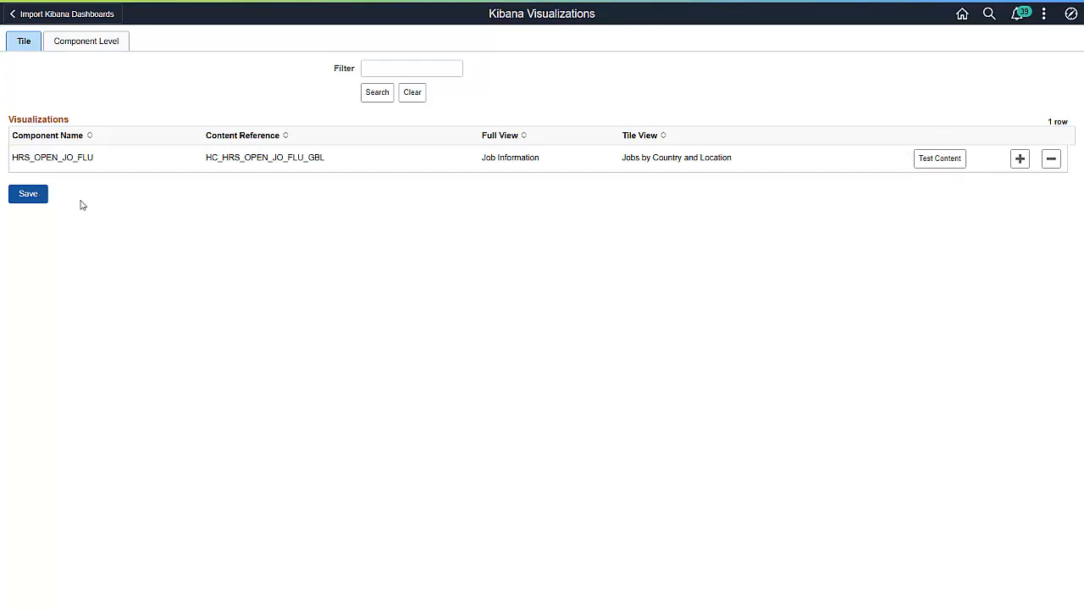
Open the Kibana Privileges page in the Search Framework administration
left_click(1072, 14)
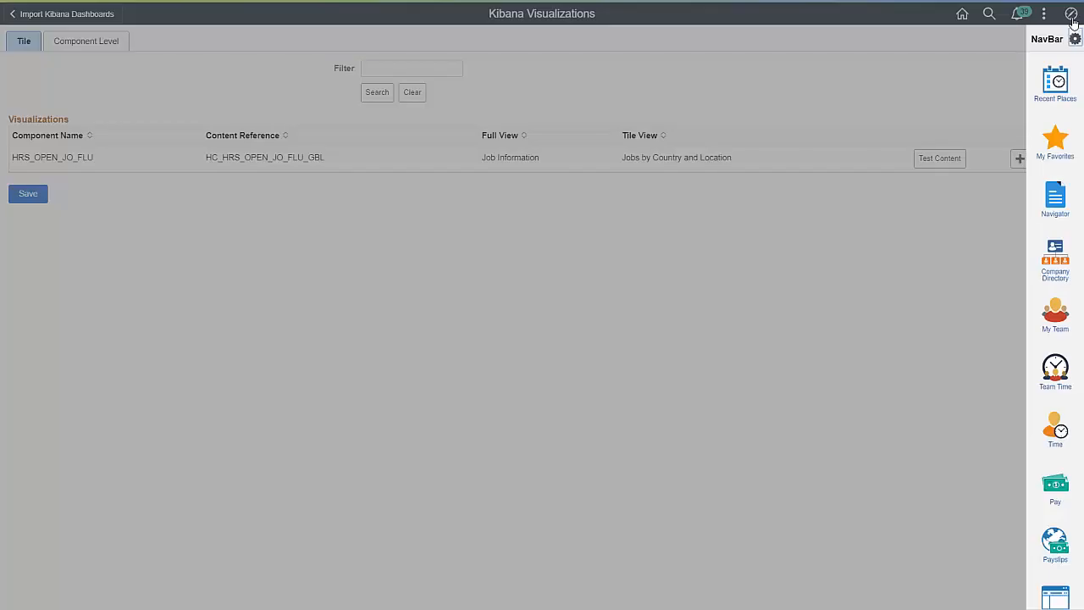
left_click(1075, 207)
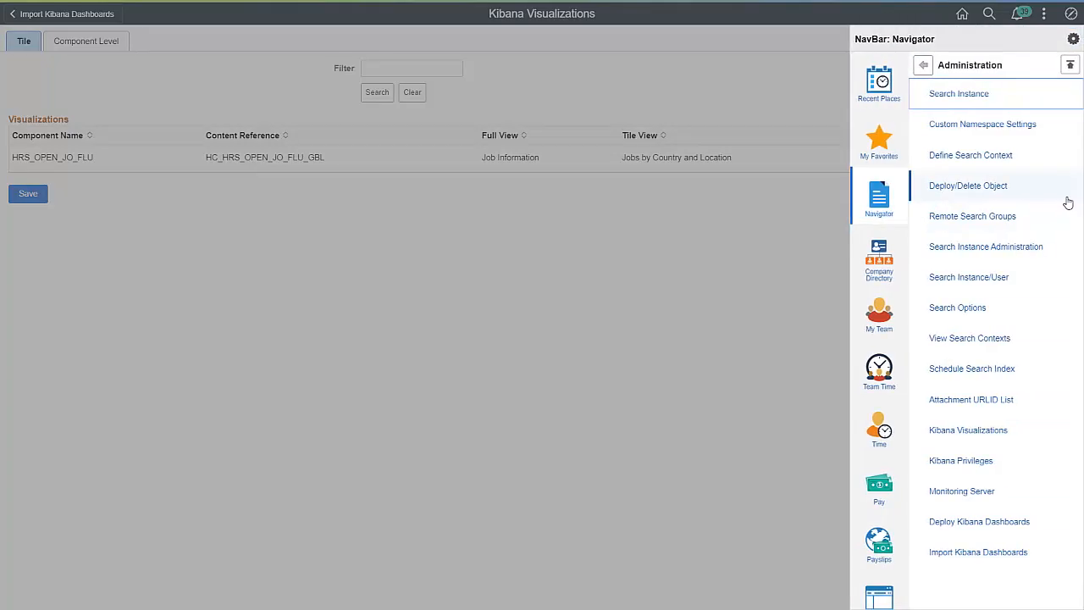
left_click(1001, 461)
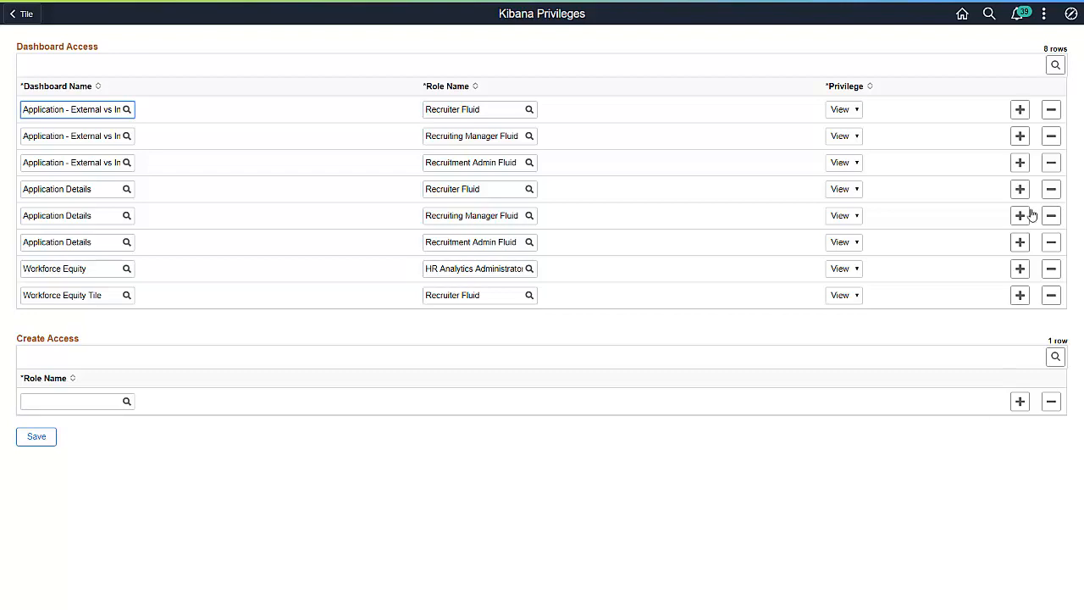
Add a dashboard access row giving the Recruiter Fluid role Edit privilege on Jobs by Country and Location
left_click(1019, 109)
left_click(125, 137)
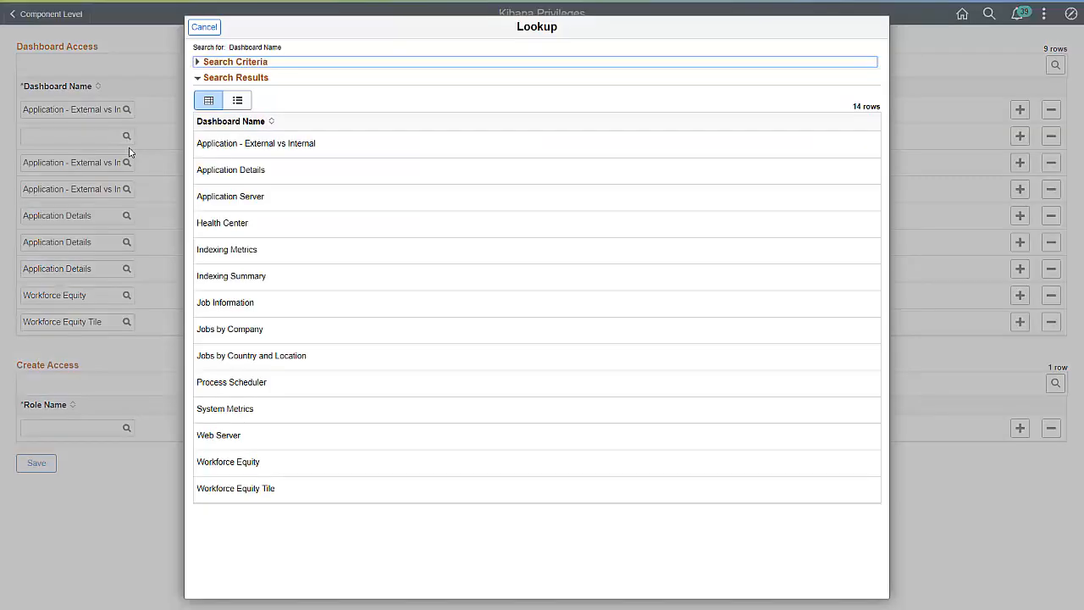
left_click(253, 360)
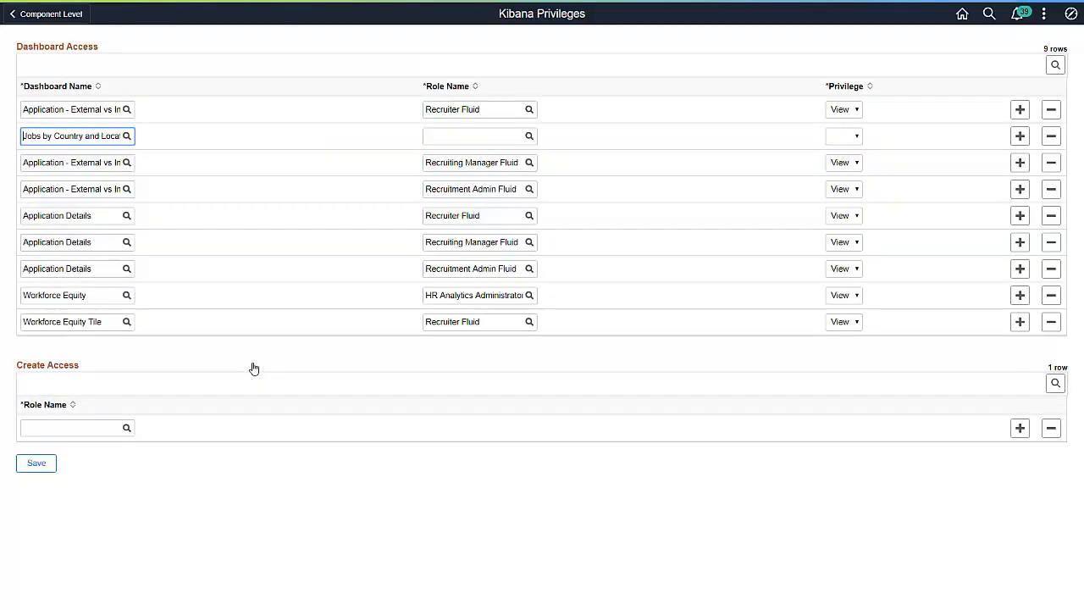
left_click(441, 135)
type("Recruiter")
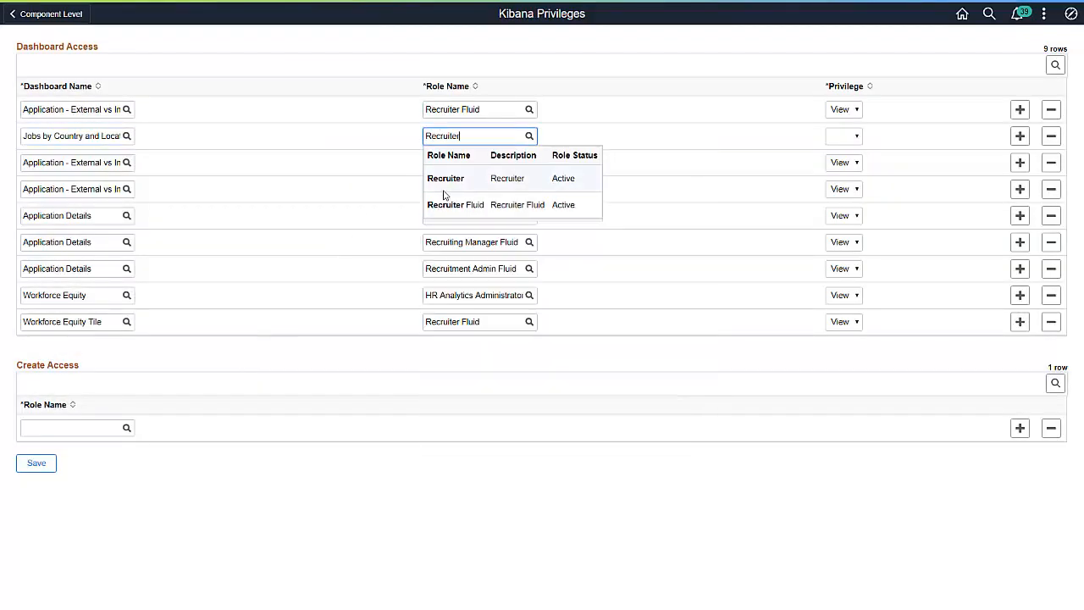
left_click(445, 204)
left_click(844, 136)
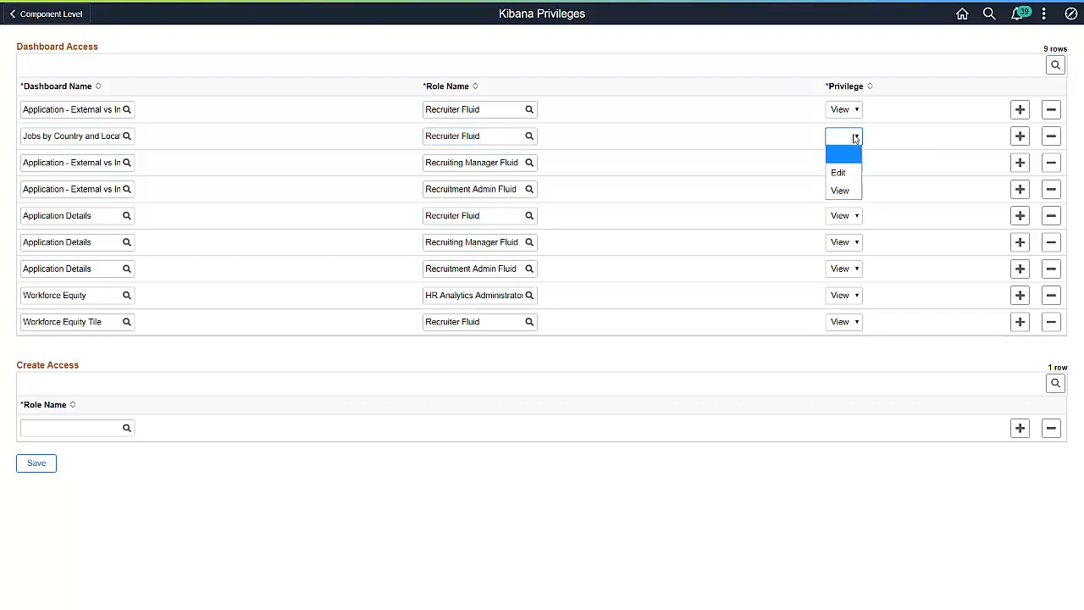
left_click(843, 176)
Add a dashboard access row giving the Recruiter Fluid role View privilege on Jobs by Company
left_click(1019, 135)
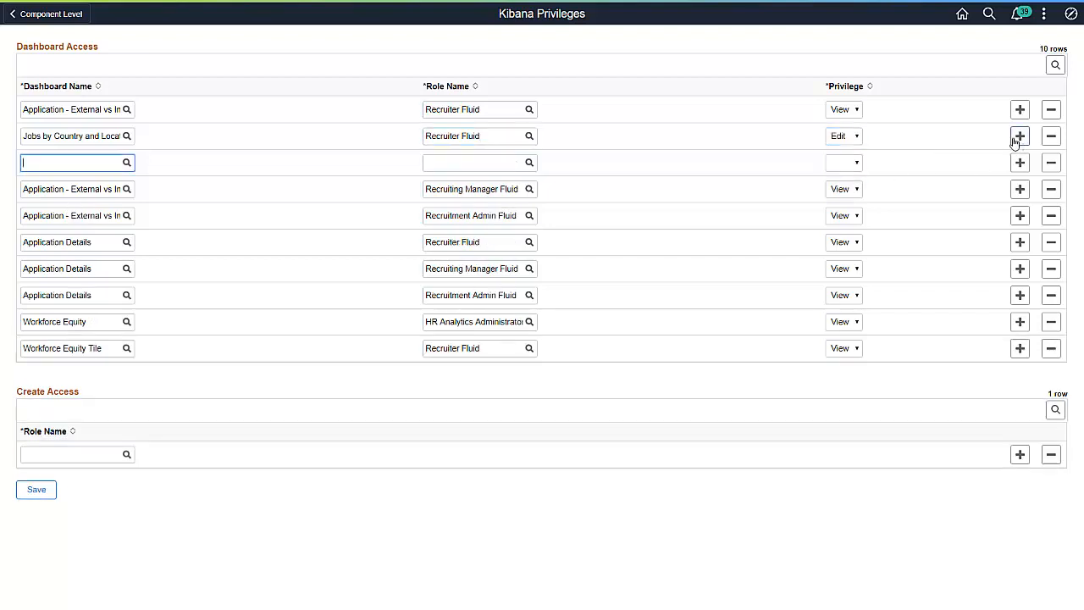
left_click(125, 164)
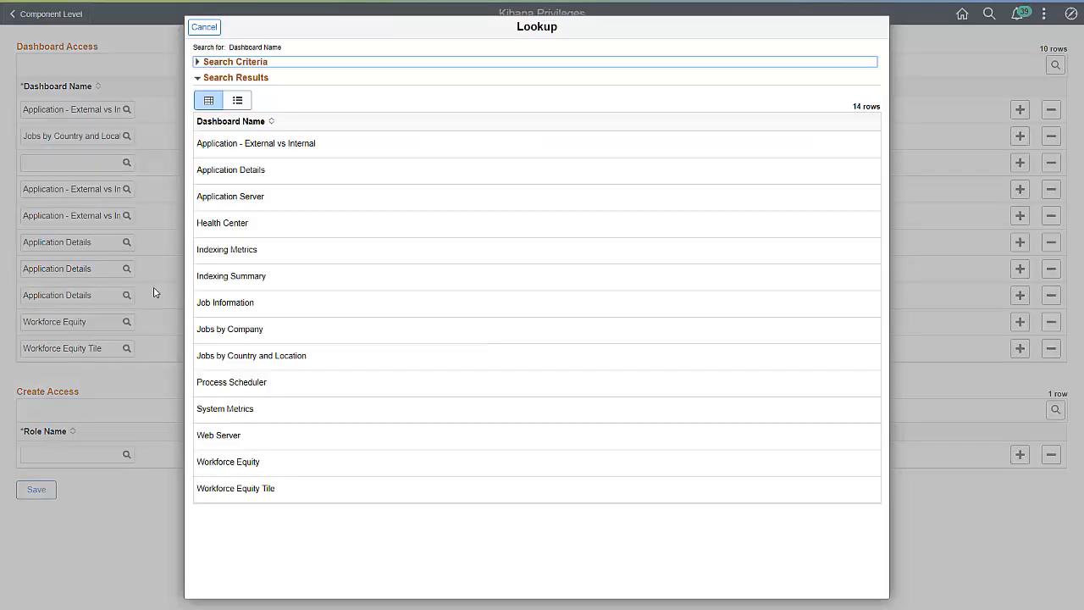
left_click(198, 337)
left_click(439, 166)
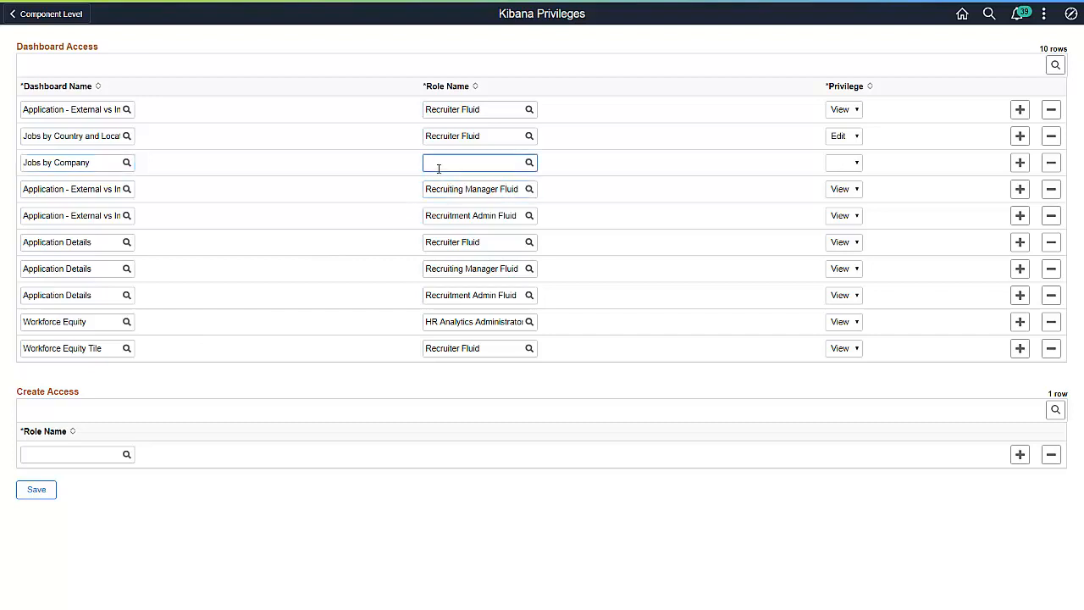
type("Recruiter")
left_click(442, 231)
left_click(851, 165)
left_click(840, 217)
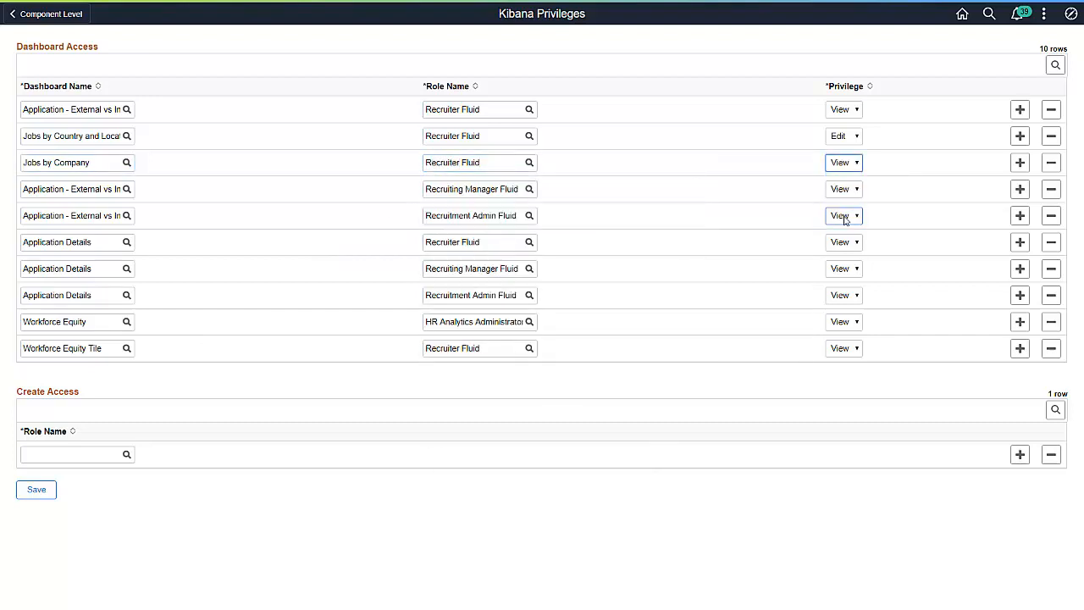
Add a dashboard access row giving Recruiter Fluid View privilege on Job Information, and save the Kibana privileges
left_click(1018, 166)
left_click(126, 189)
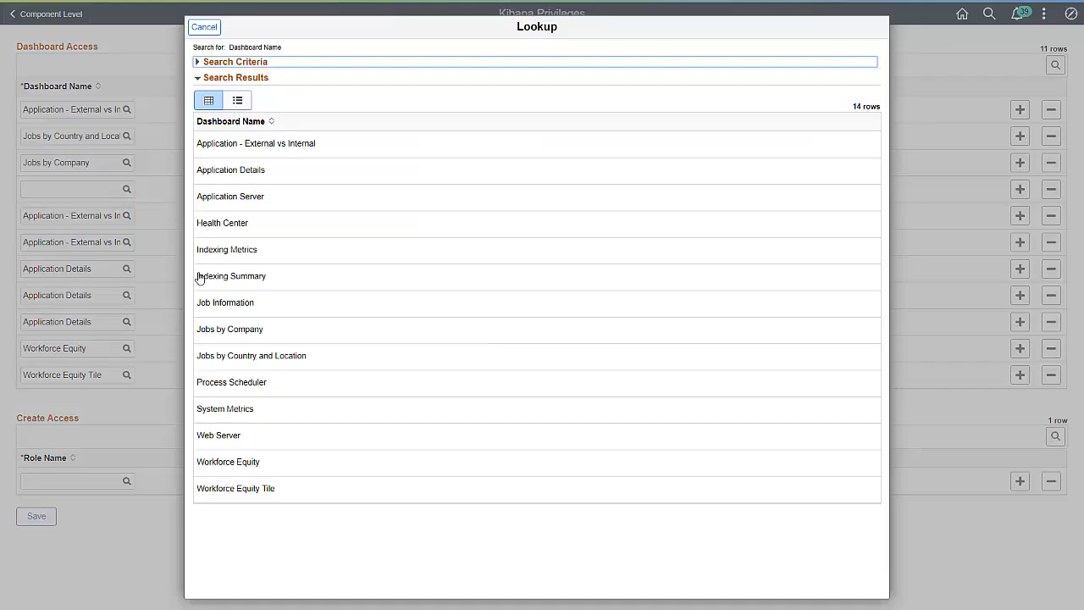
left_click(215, 303)
left_click(443, 188)
type("Recruiter")
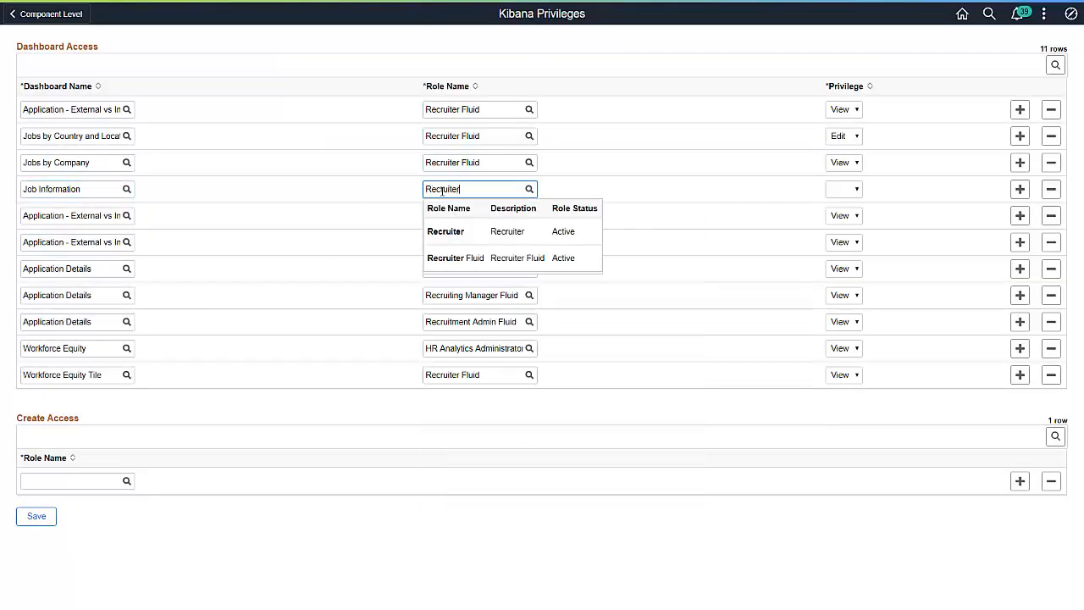
left_click(453, 254)
left_click(851, 190)
left_click(835, 242)
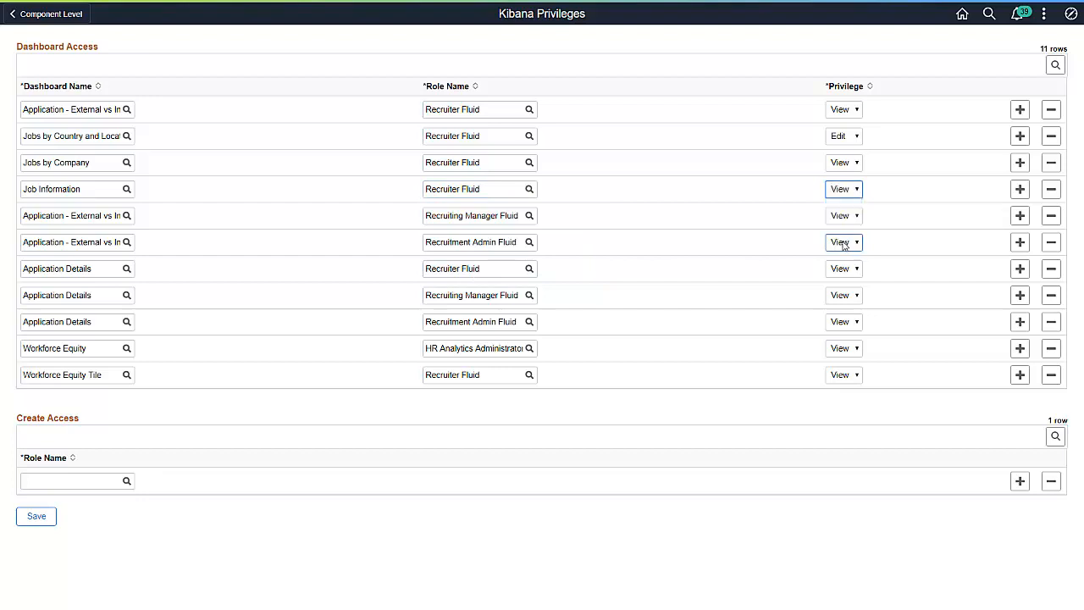
left_click(35, 518)
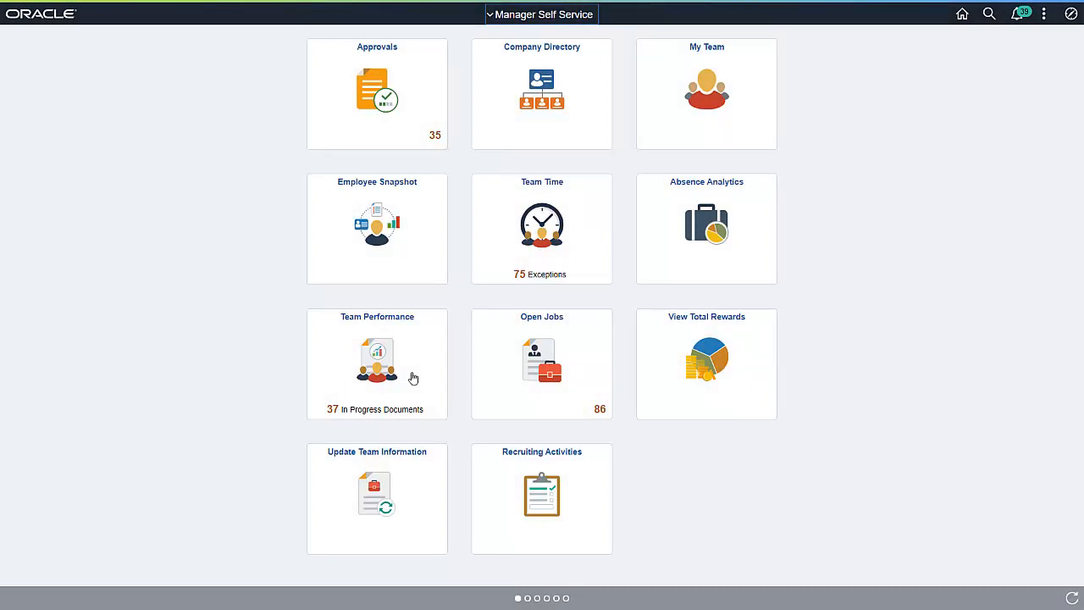
Personalize the Recruiting homepage by adding the Job by Location tile from PeopleSoft Applications, and save it
left_click(1043, 14)
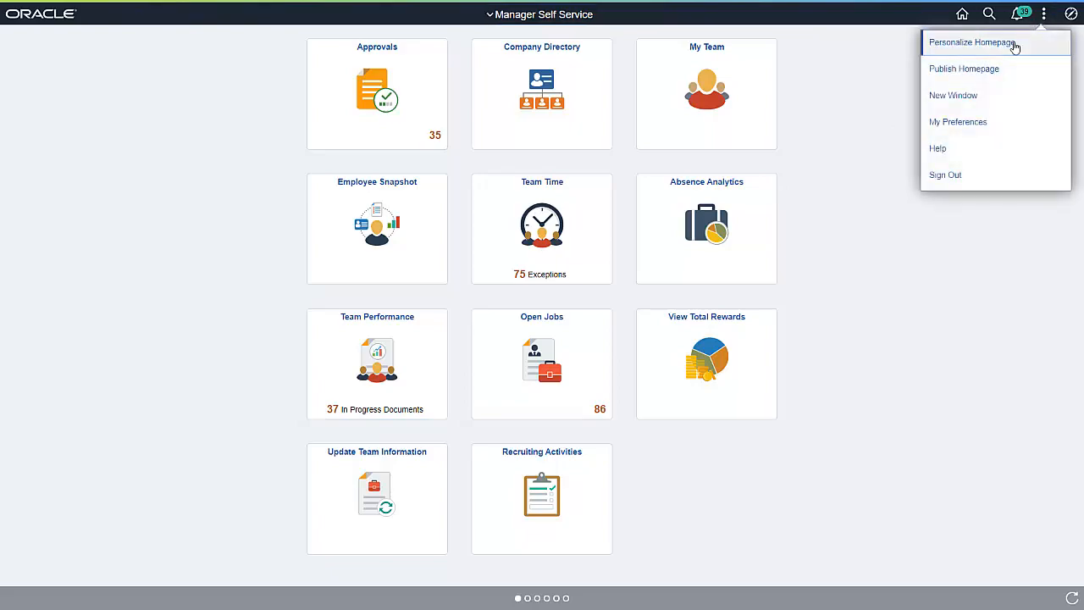
left_click(1012, 42)
left_click(117, 203)
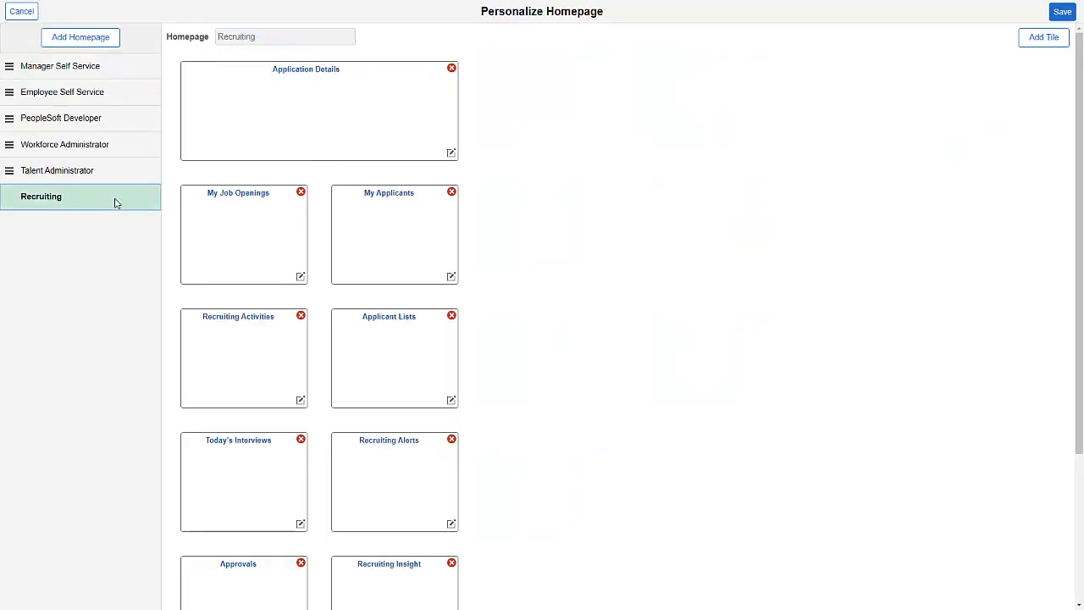
left_click(1021, 42)
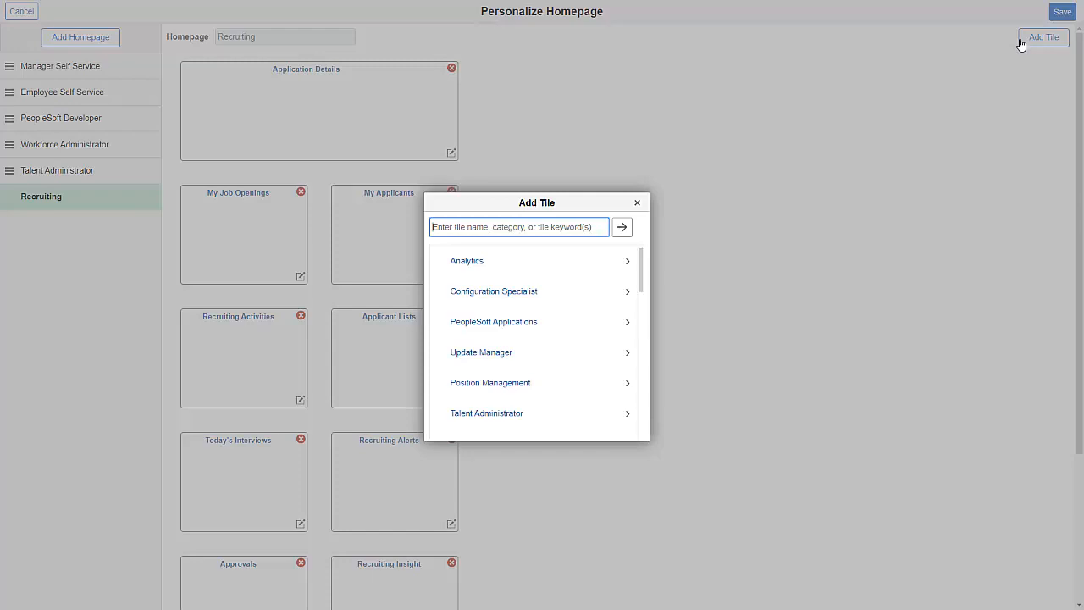
left_click(583, 322)
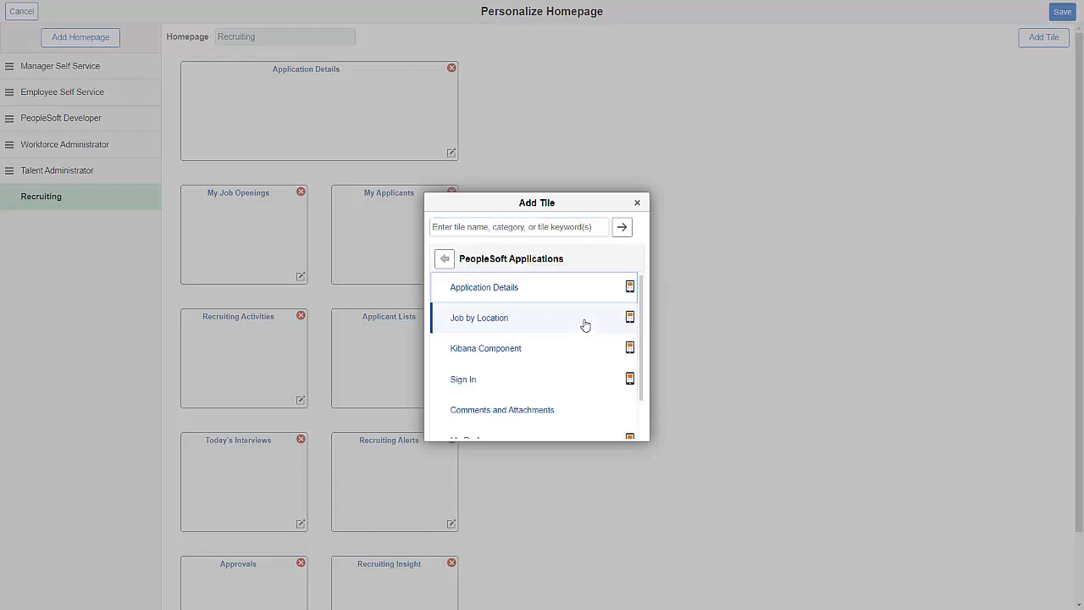
left_click(584, 325)
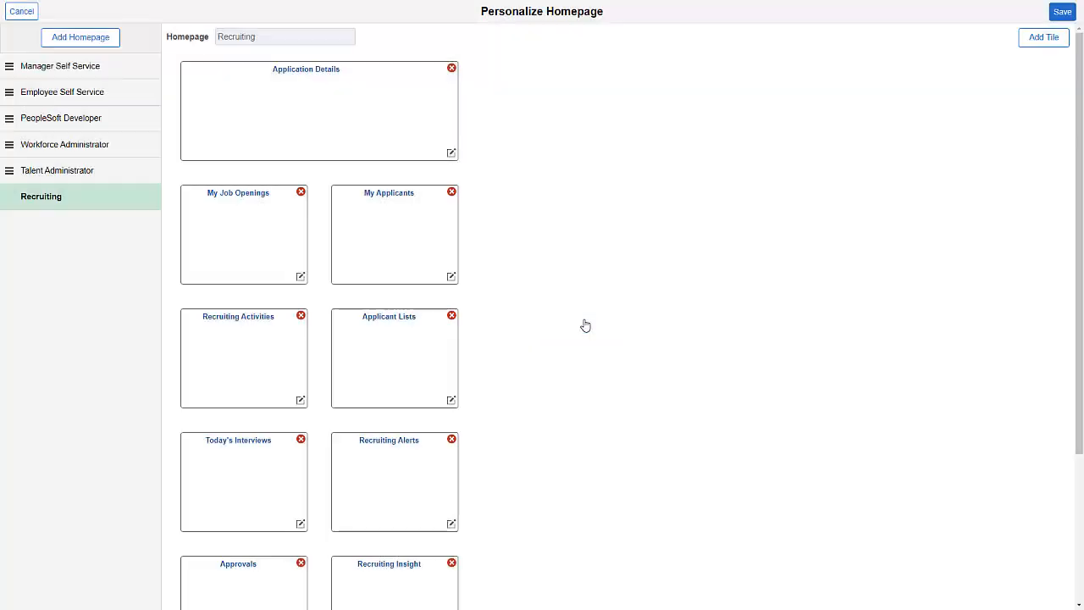
left_click(1069, 13)
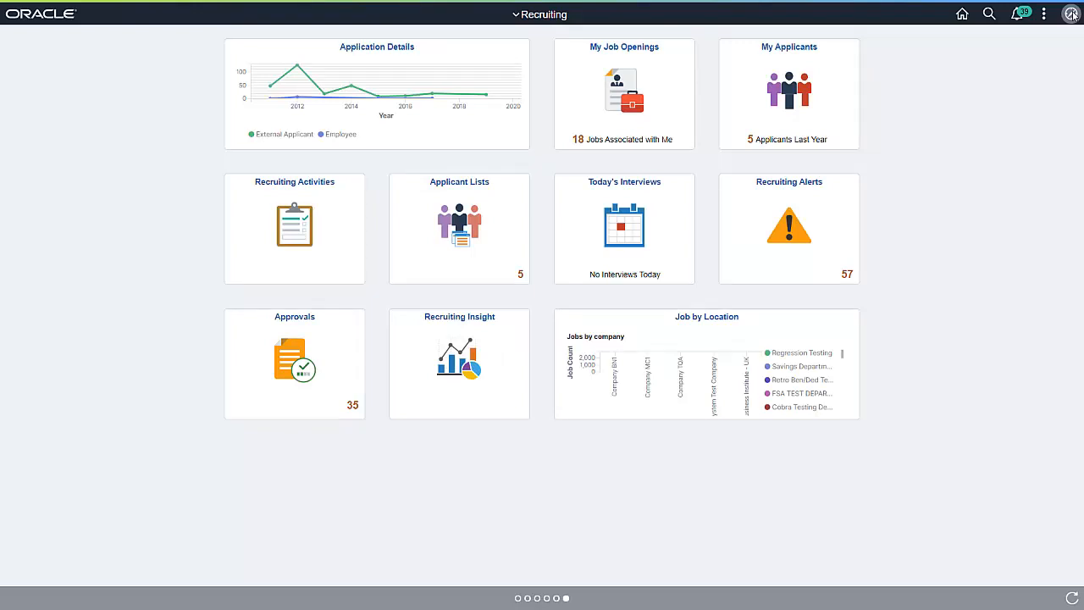
View the full dashboard behind the Job by Location tile, and return to the home page
left_click(833, 330)
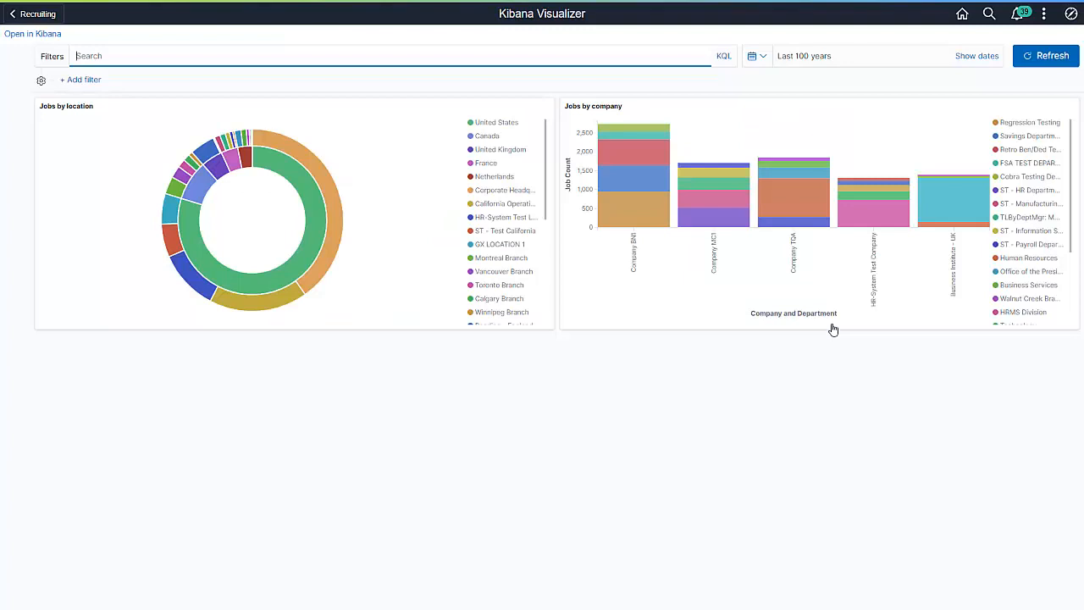
left_click(963, 15)
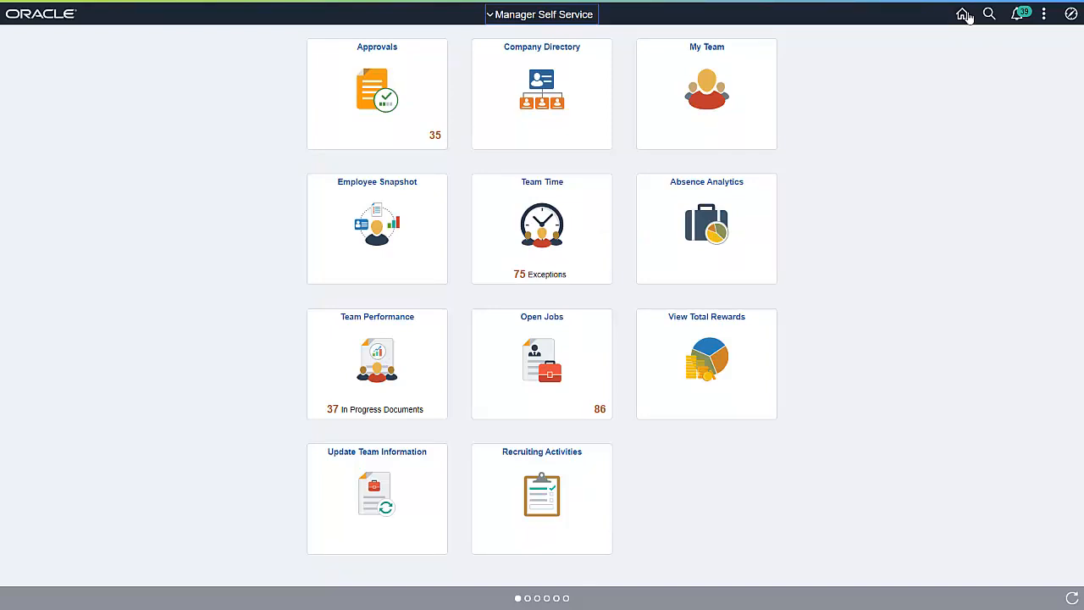
In Open Jobs, expand the related Jobs by Country and Location visualization and open its full dashboard in Kibana
left_click(589, 328)
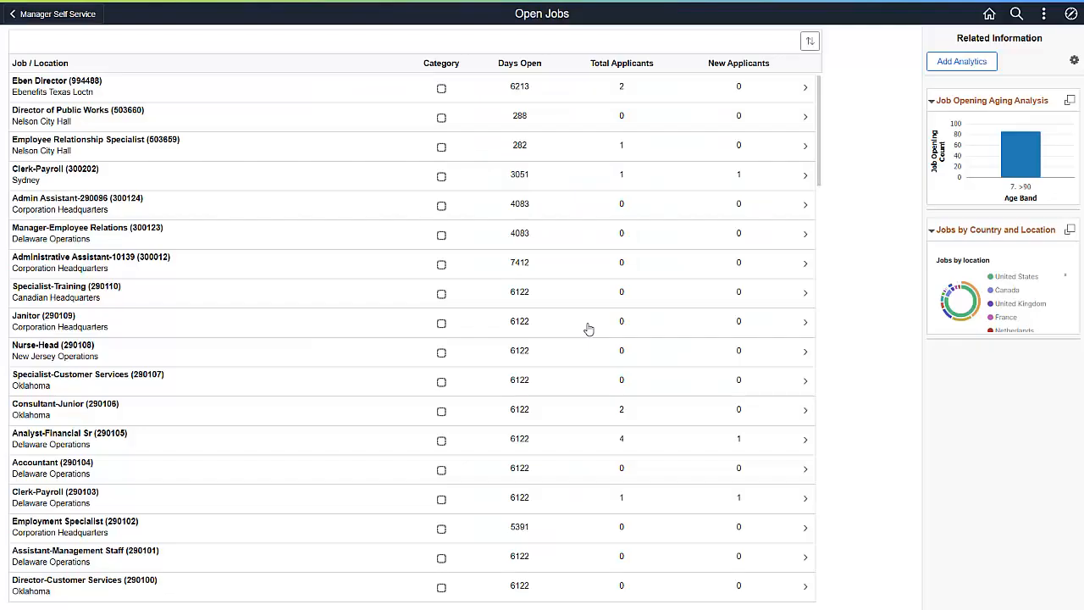
left_click(1068, 230)
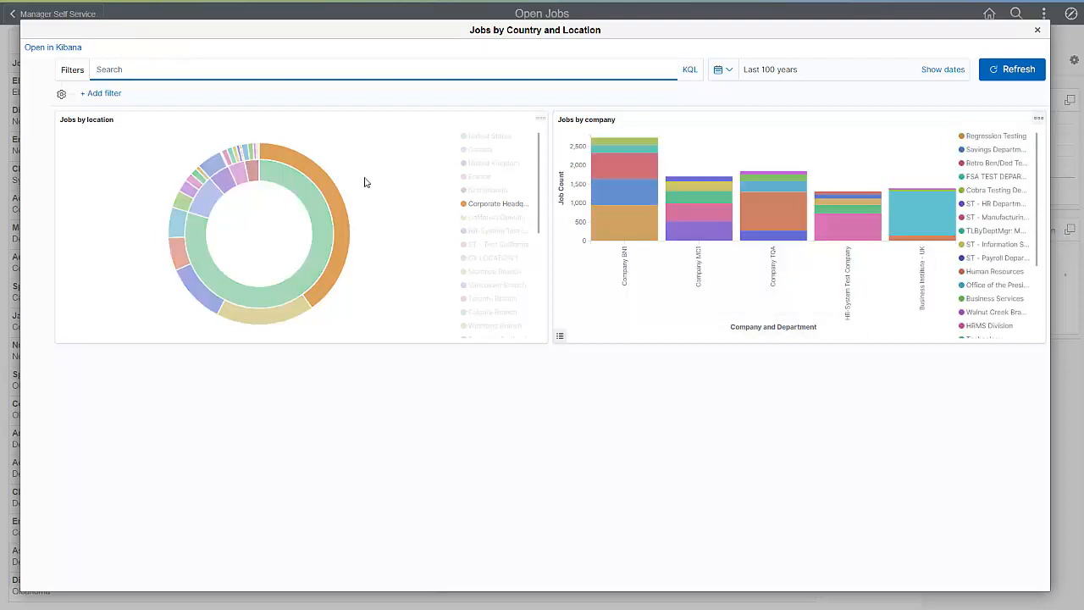
left_click(62, 48)
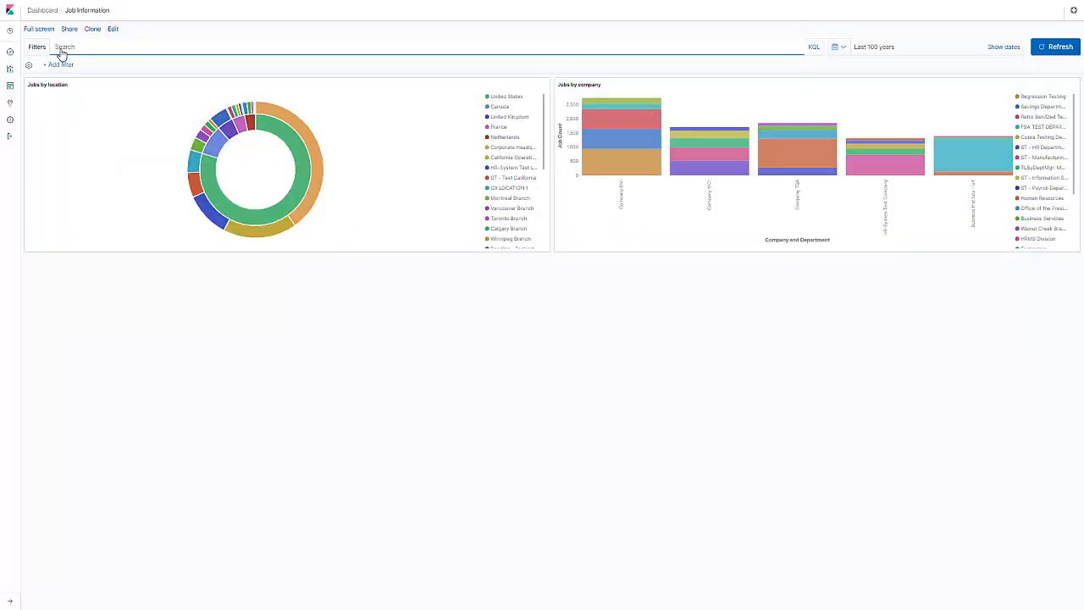